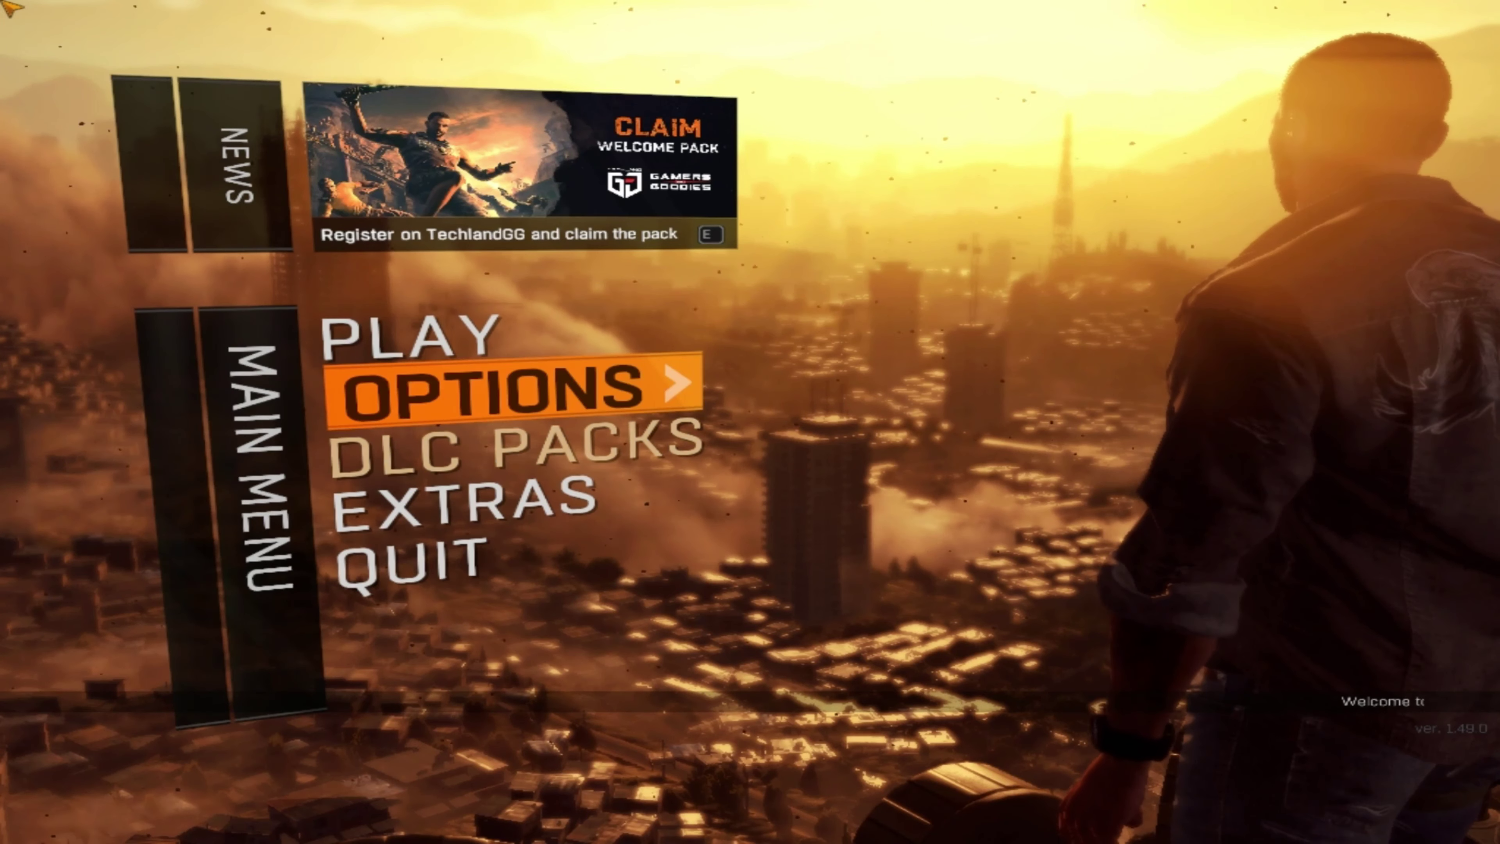
Step: Highlight PLAY in the main menu to load the story into the Awakening quest's ward
{"action": "key", "text": "Down"}
{"action": "key", "text": "Down"}
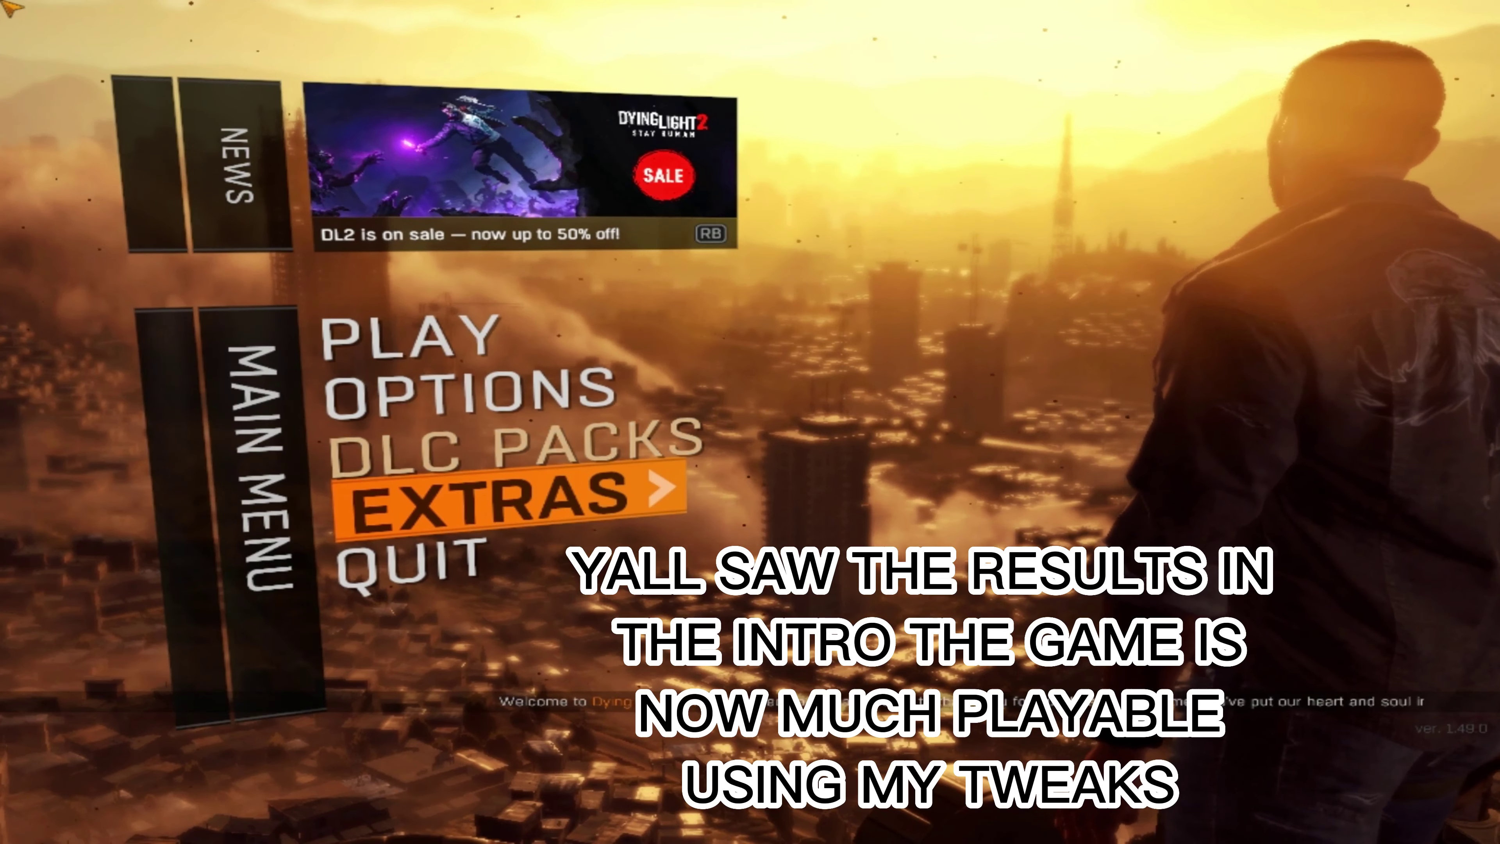
{"action": "key", "text": "Up"}
{"action": "key", "text": "Up"}
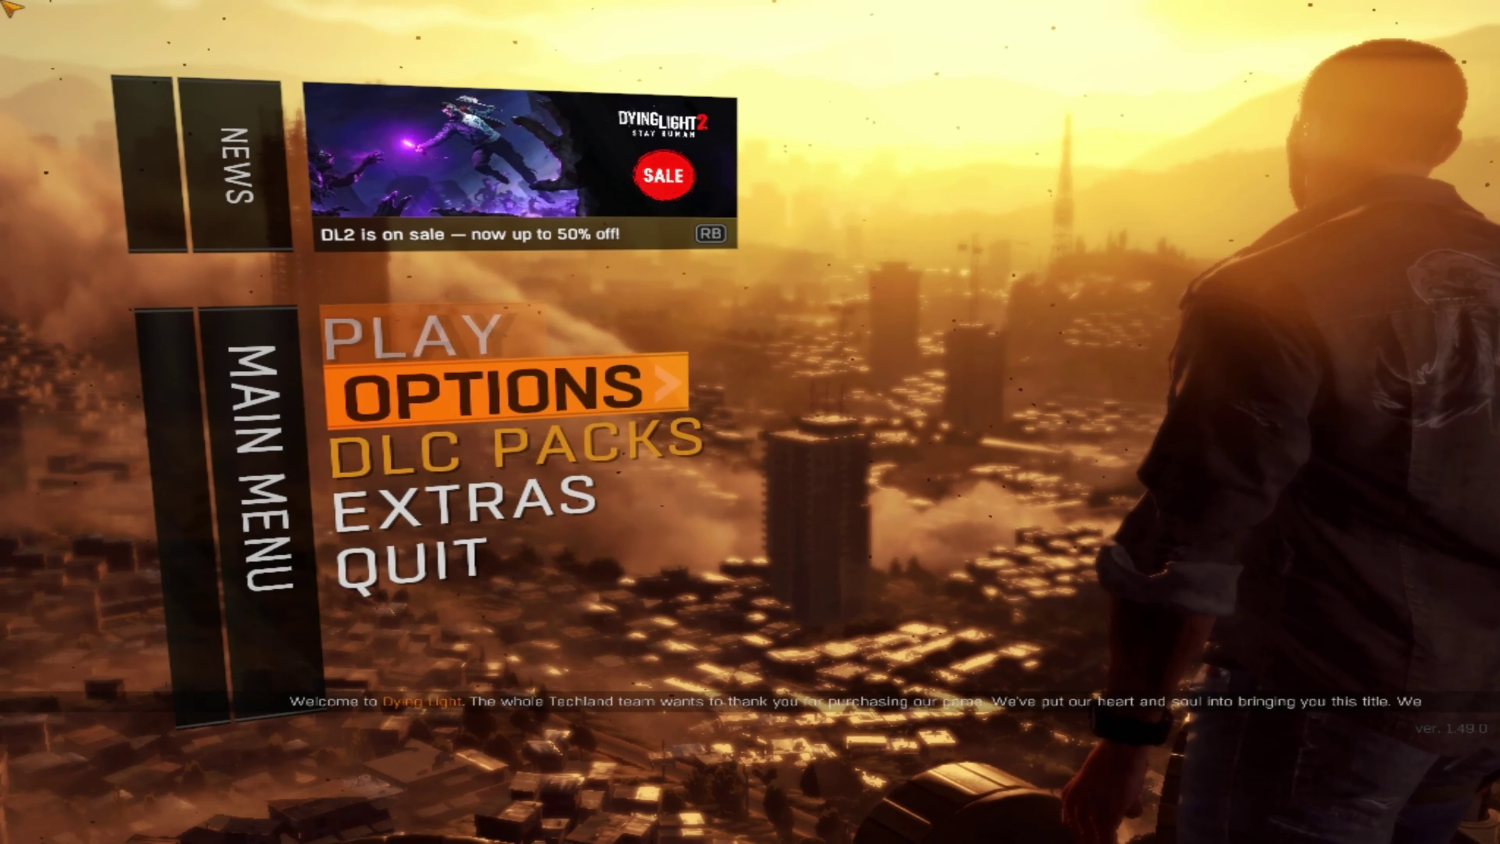
{"action": "key", "text": "Up"}
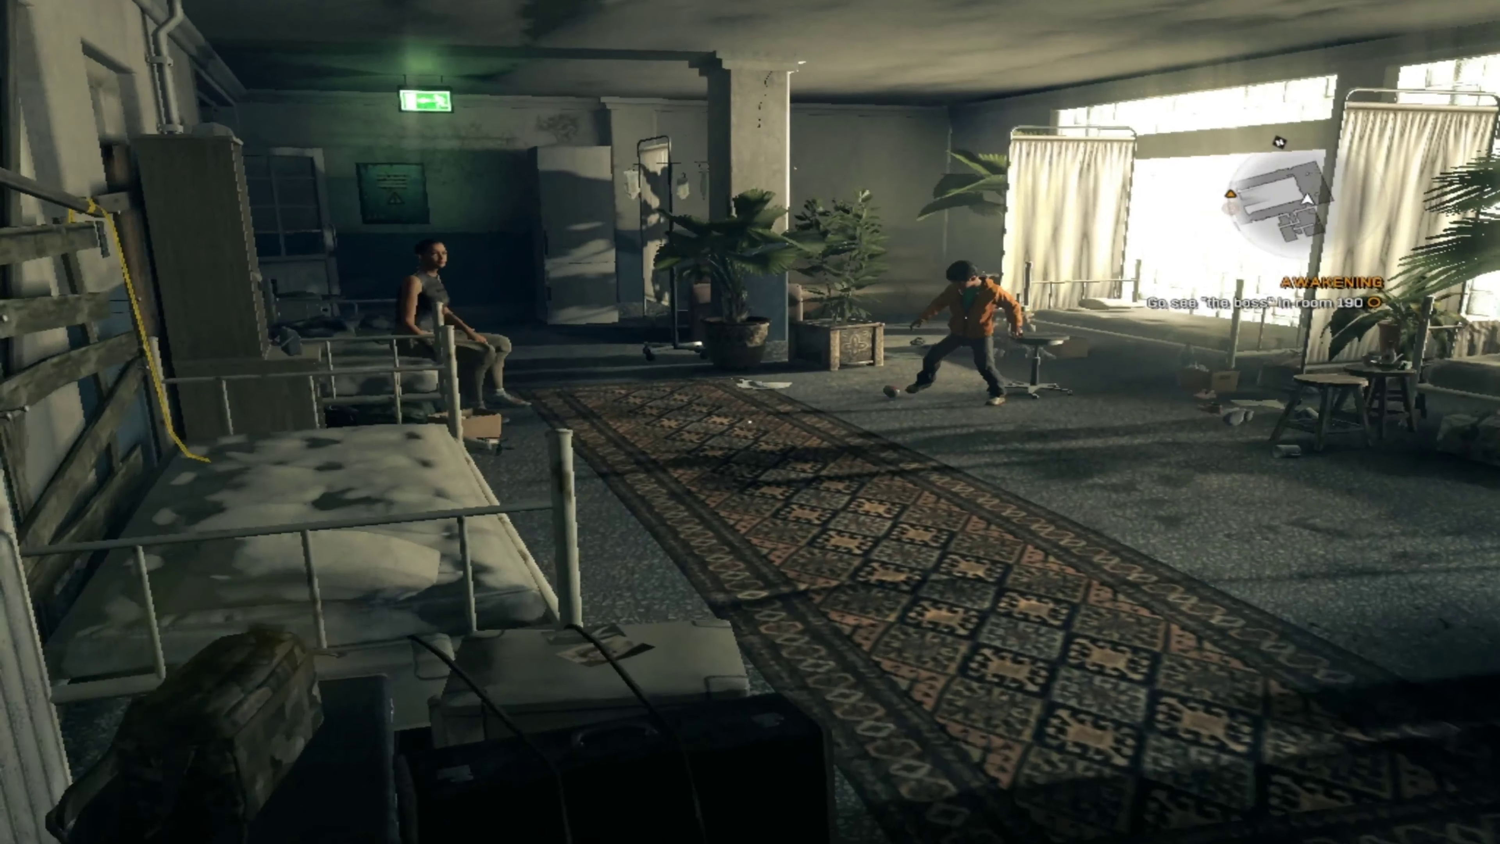
Step: Pause the game and bring up the Video page under Options
{"action": "key", "text": "Escape"}
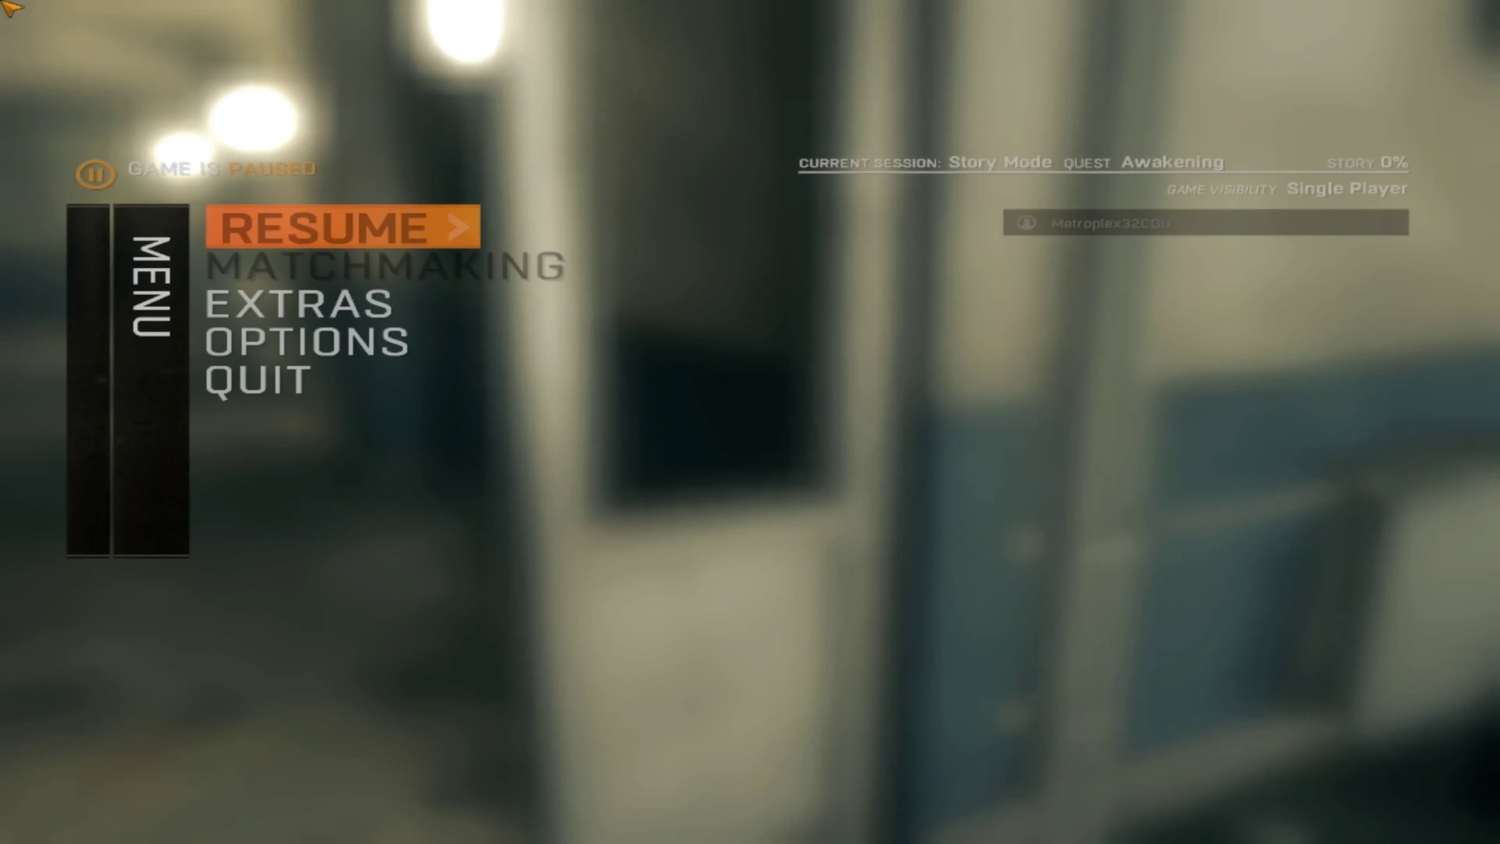
{"action": "key", "text": "Down"}
{"action": "key", "text": "Down"}
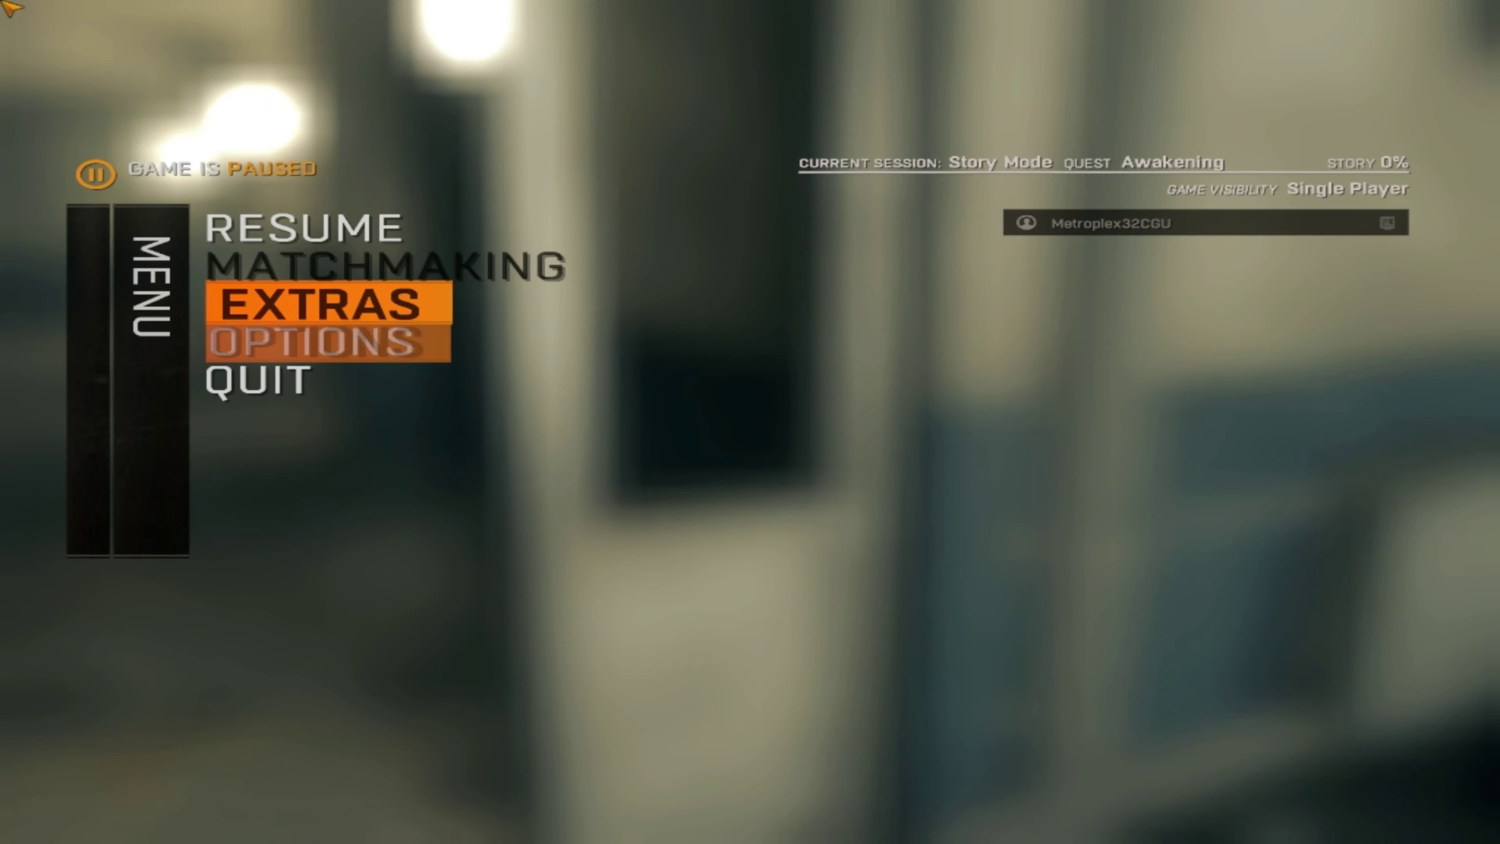
{"action": "key", "text": "Return"}
{"action": "key", "text": "Down"}
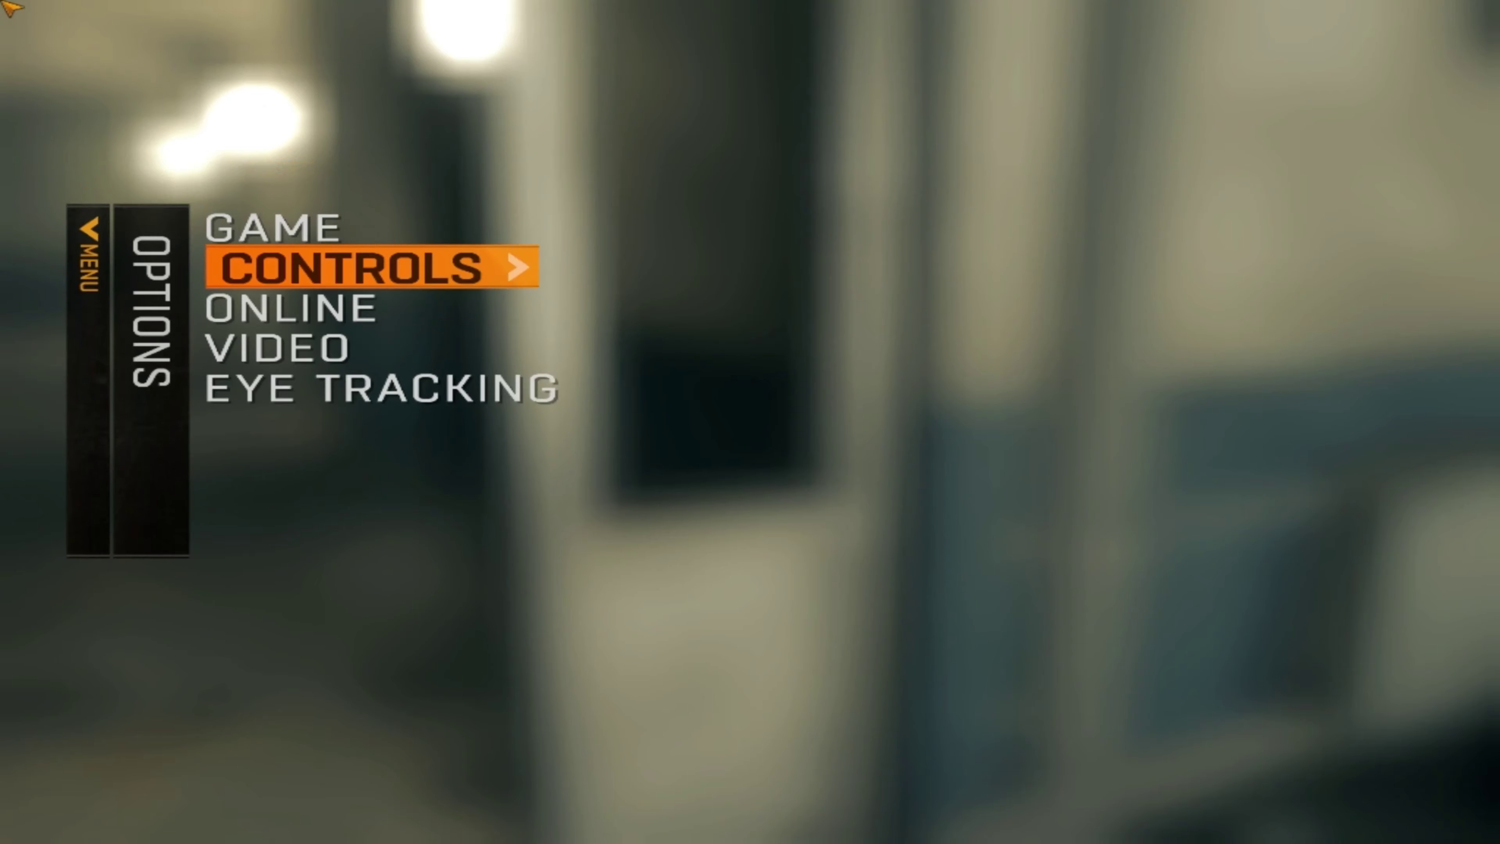
{"action": "key", "text": "Down"}
{"action": "key", "text": "Down"}
{"action": "key", "text": "Return"}
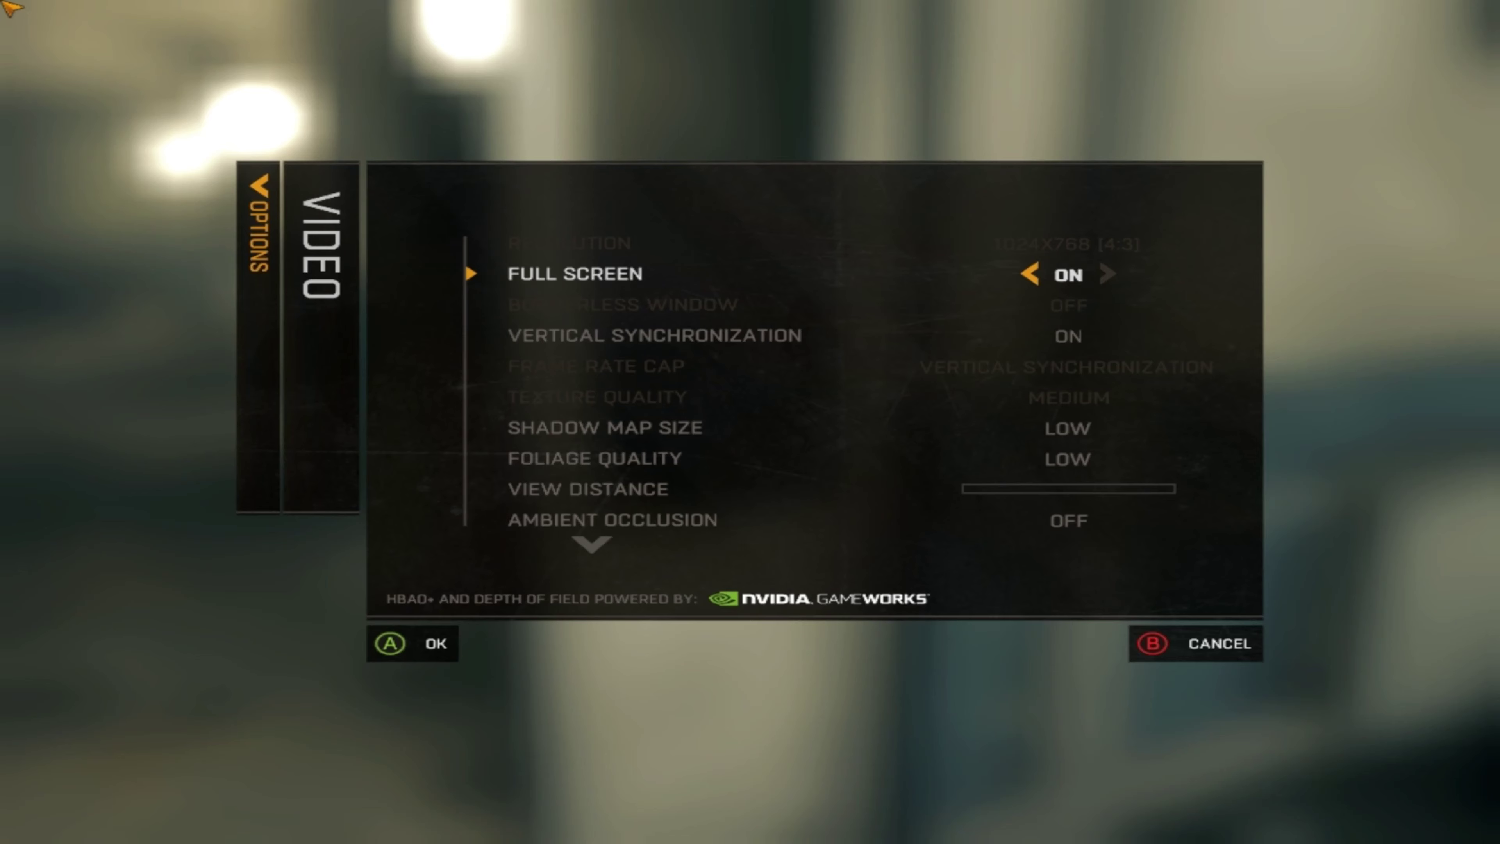
Step: Review Full Screen, V-Sync, shadow map, foliage, view distance and ambient occlusion, then back out unchanged
{"action": "key", "text": "Down"}
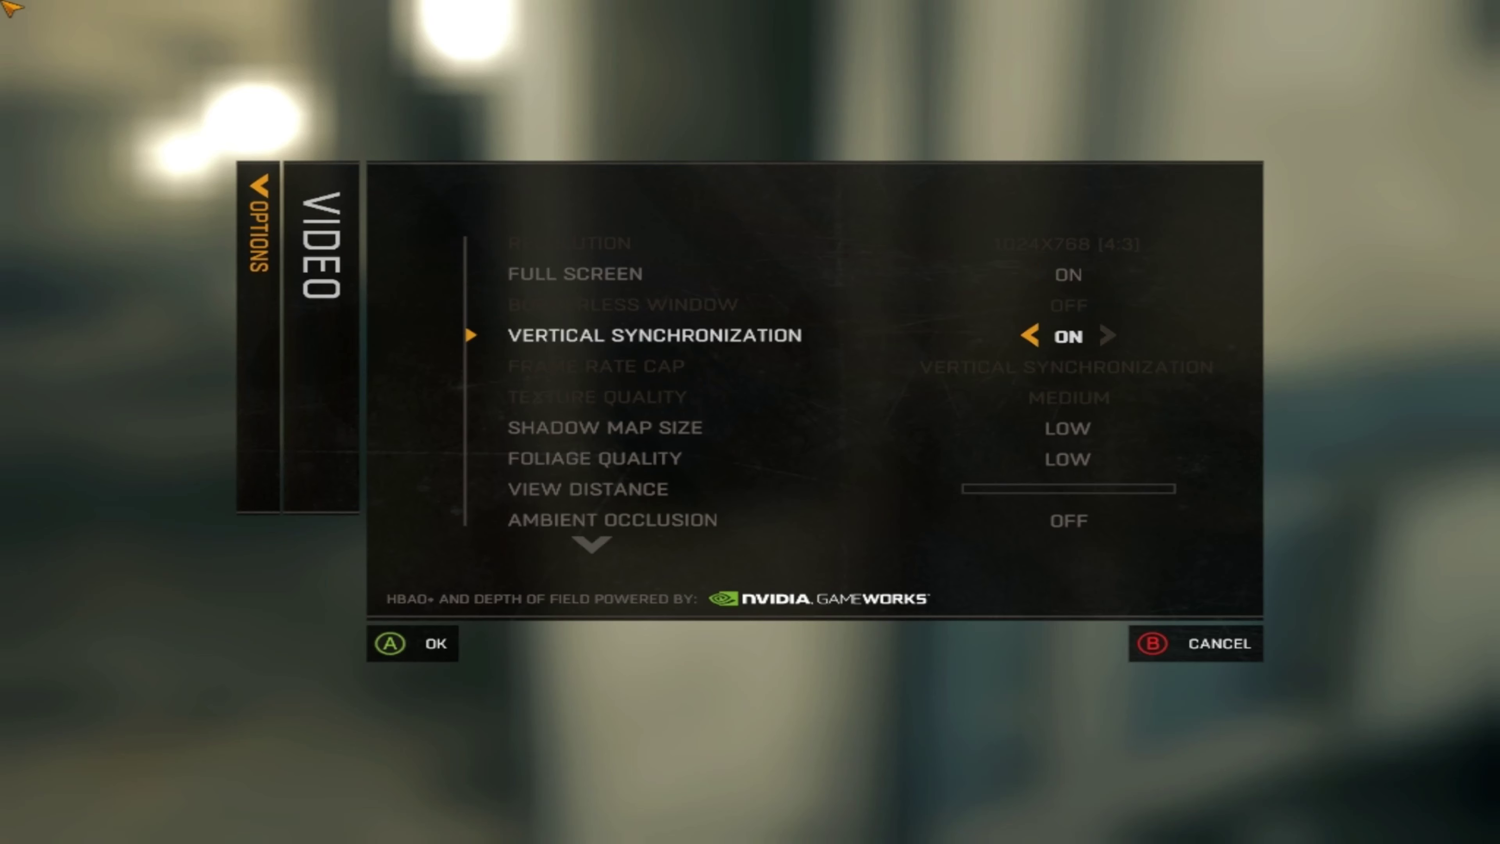
{"action": "key", "text": "Up"}
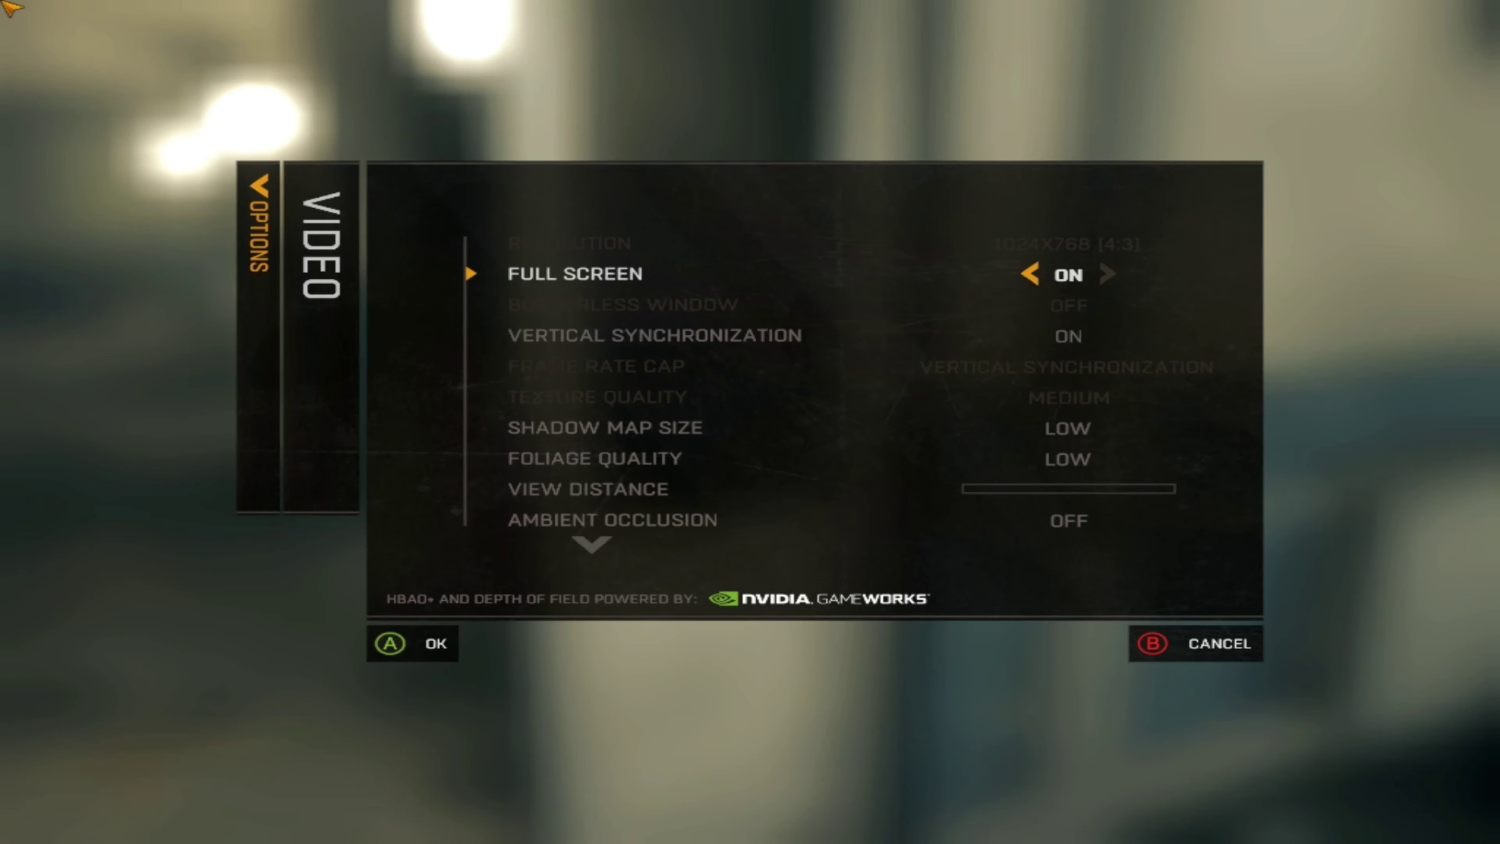
{"action": "key", "text": "Down"}
{"action": "key", "text": "Down"}
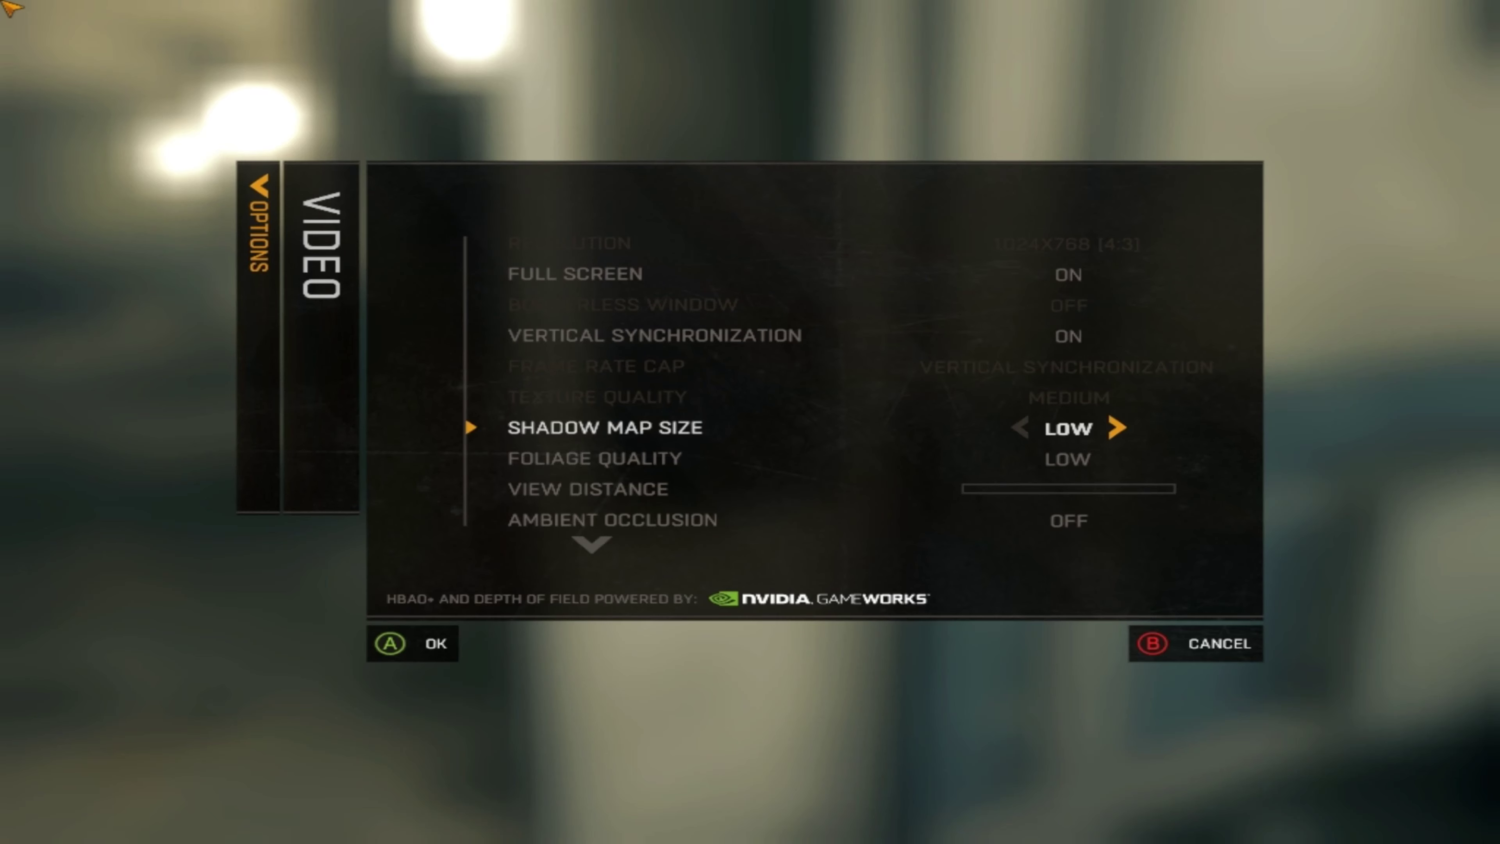
{"action": "key", "text": "Down"}
{"action": "key", "text": "Down"}
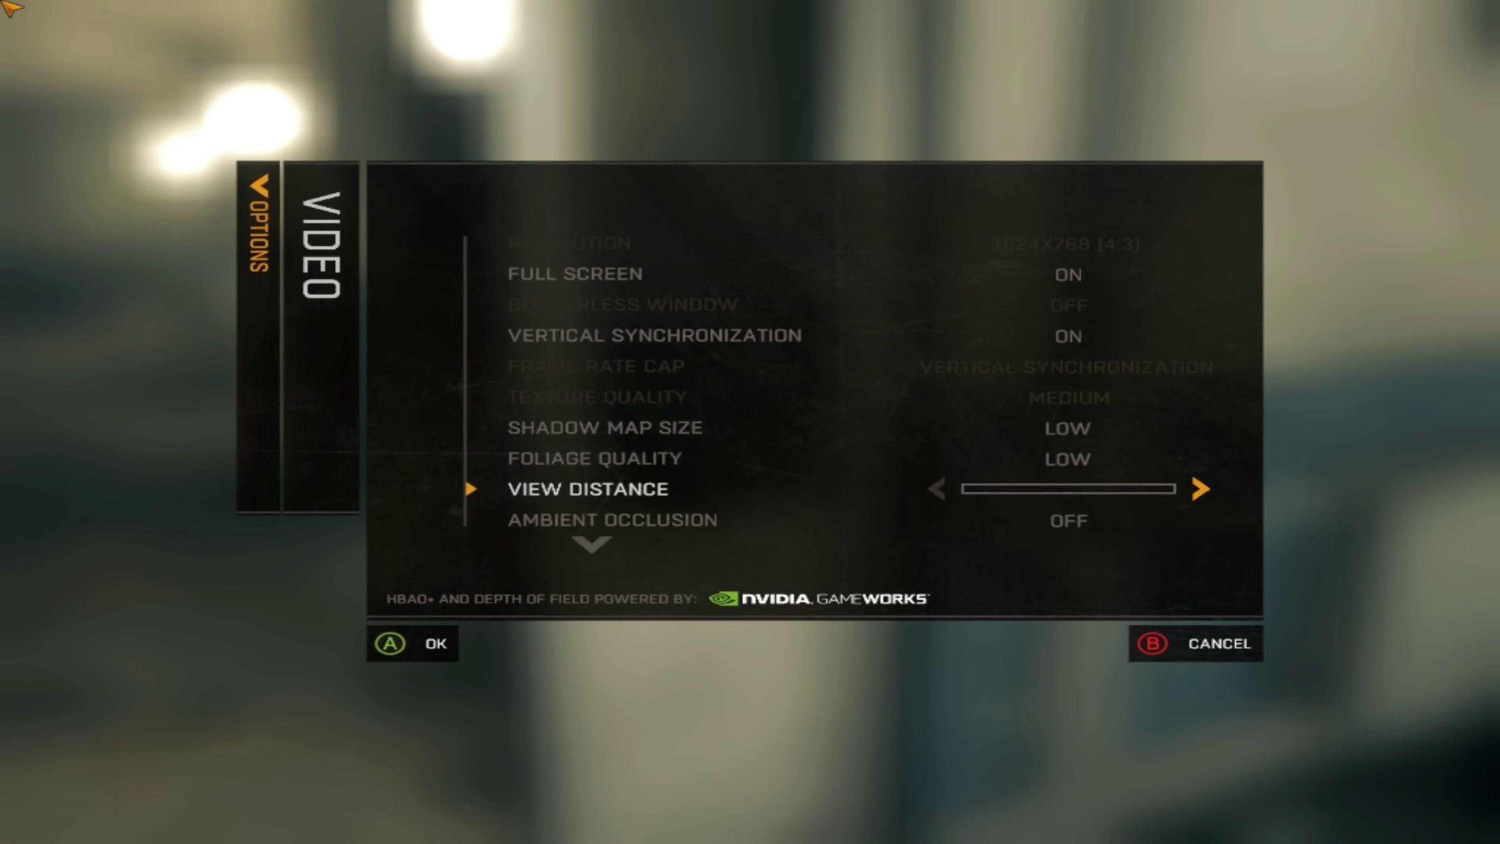
{"action": "key", "text": "Down"}
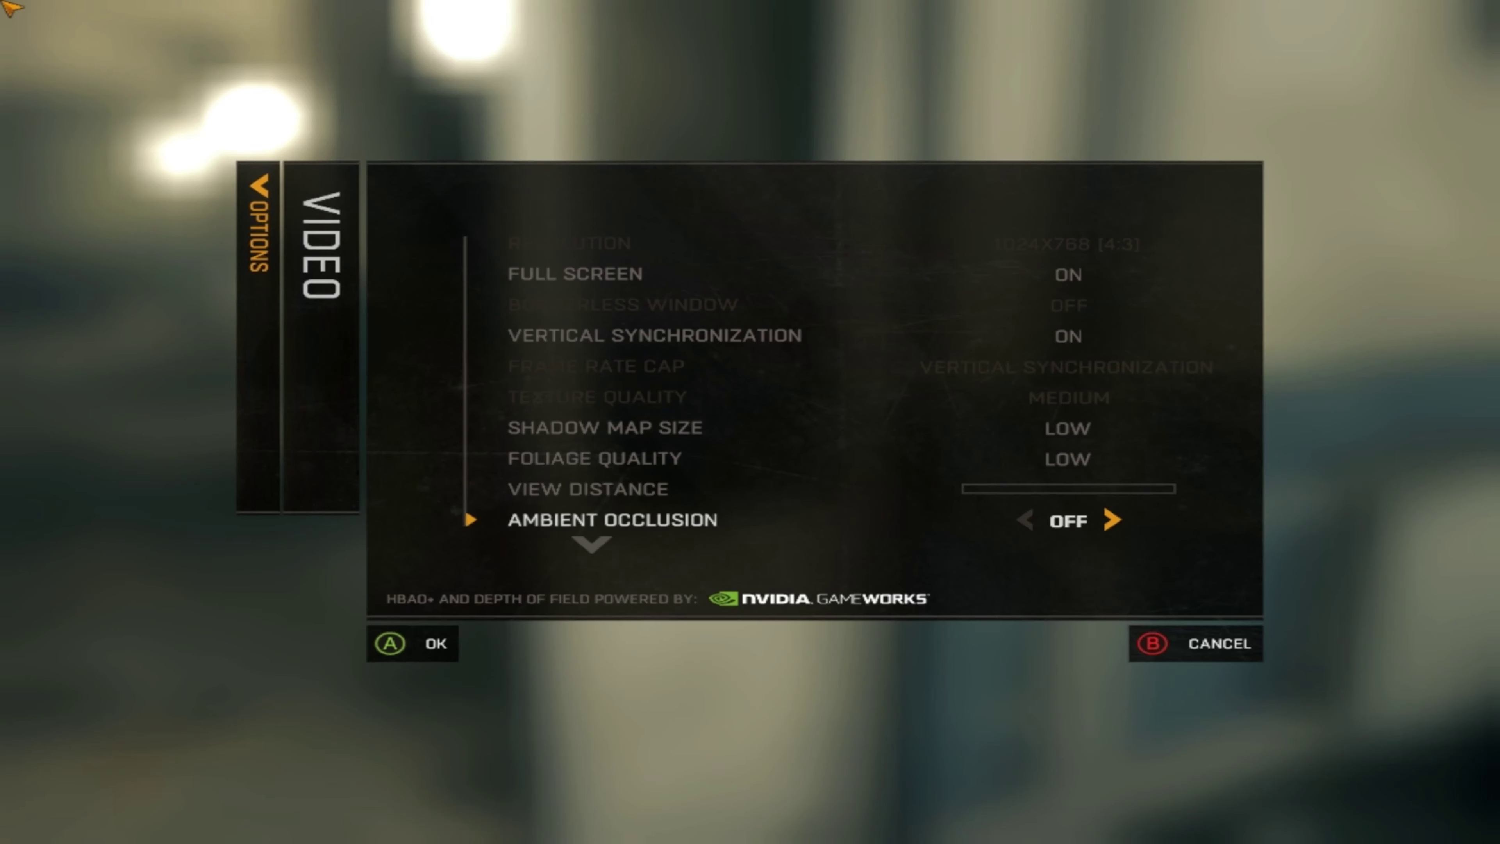
{"action": "key", "text": "Down"}
{"action": "key", "text": "Down"}
{"action": "key", "text": "Down"}
{"action": "key", "text": "Down"}
{"action": "key", "text": "Down"}
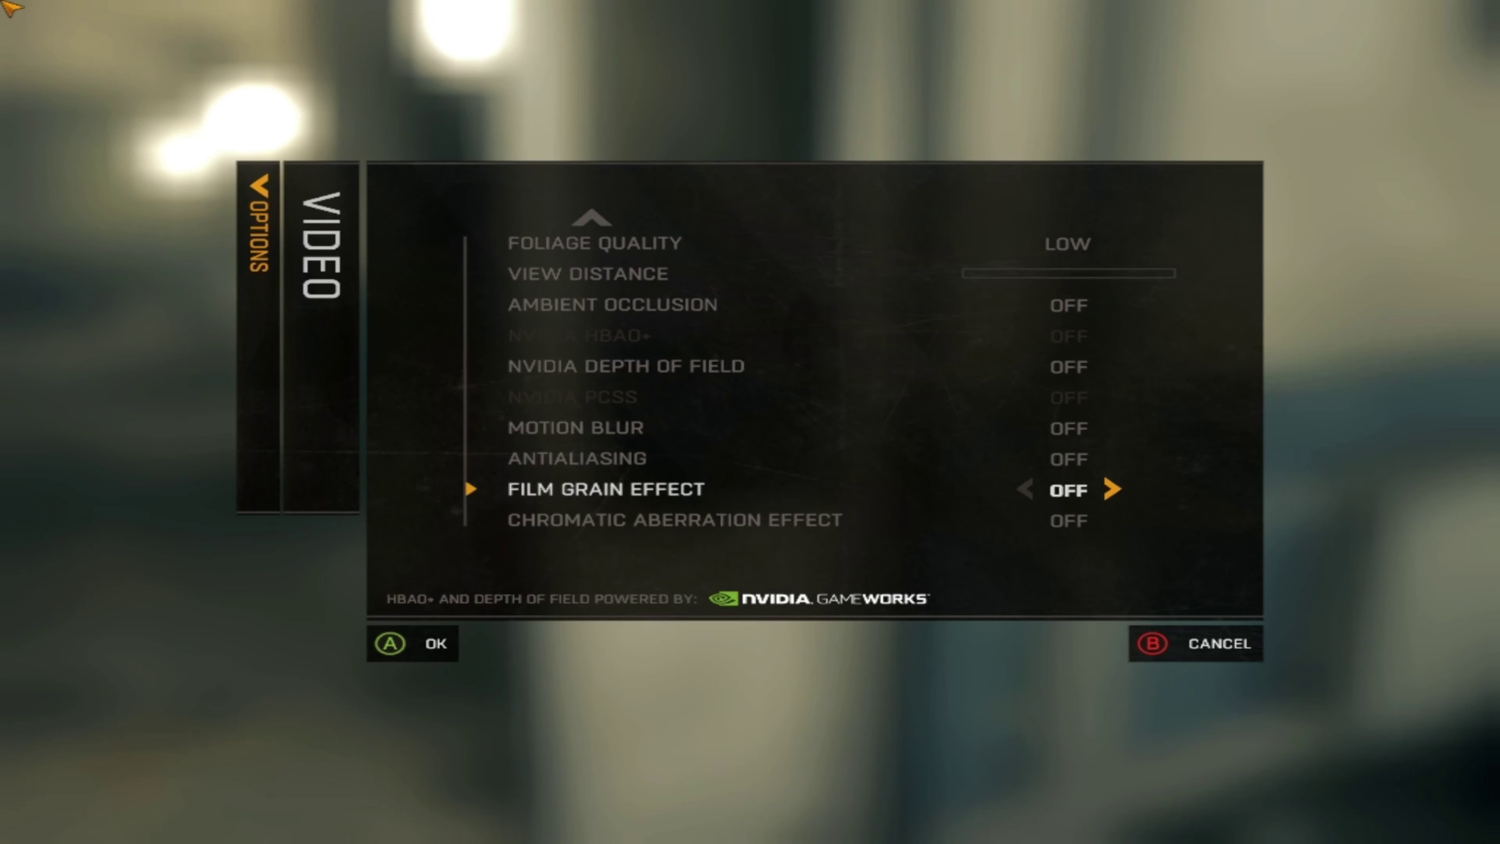
{"action": "key", "text": "Up"}
{"action": "key", "text": "Up"}
{"action": "key", "text": "Up"}
{"action": "key", "text": "Up"}
{"action": "key", "text": "Up"}
{"action": "key", "text": "Up"}
{"action": "key", "text": "Up"}
{"action": "key", "text": "Up"}
{"action": "key", "text": "Up"}
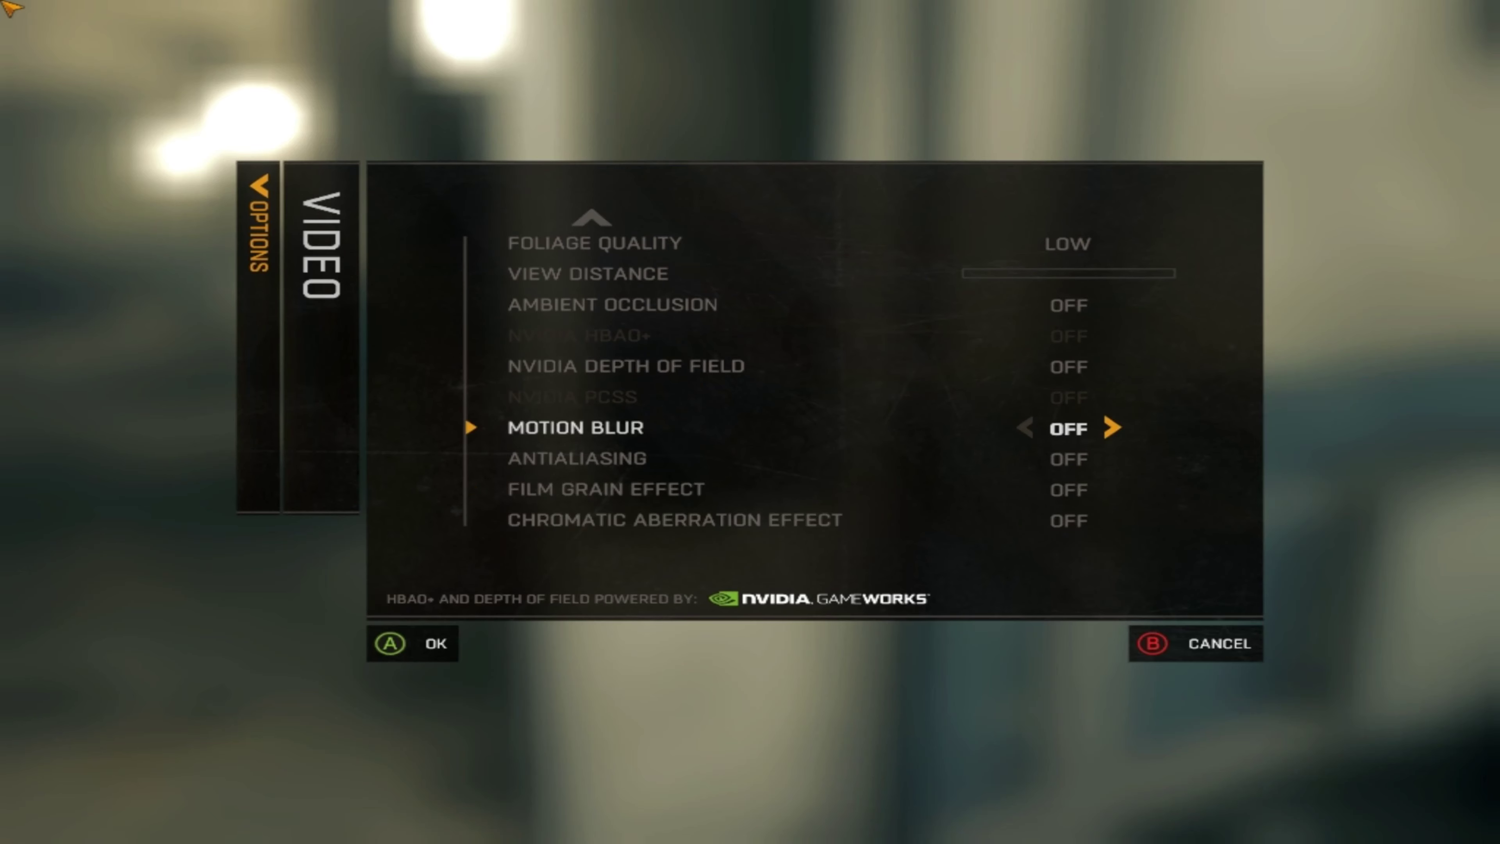
{"action": "key", "text": "Up"}
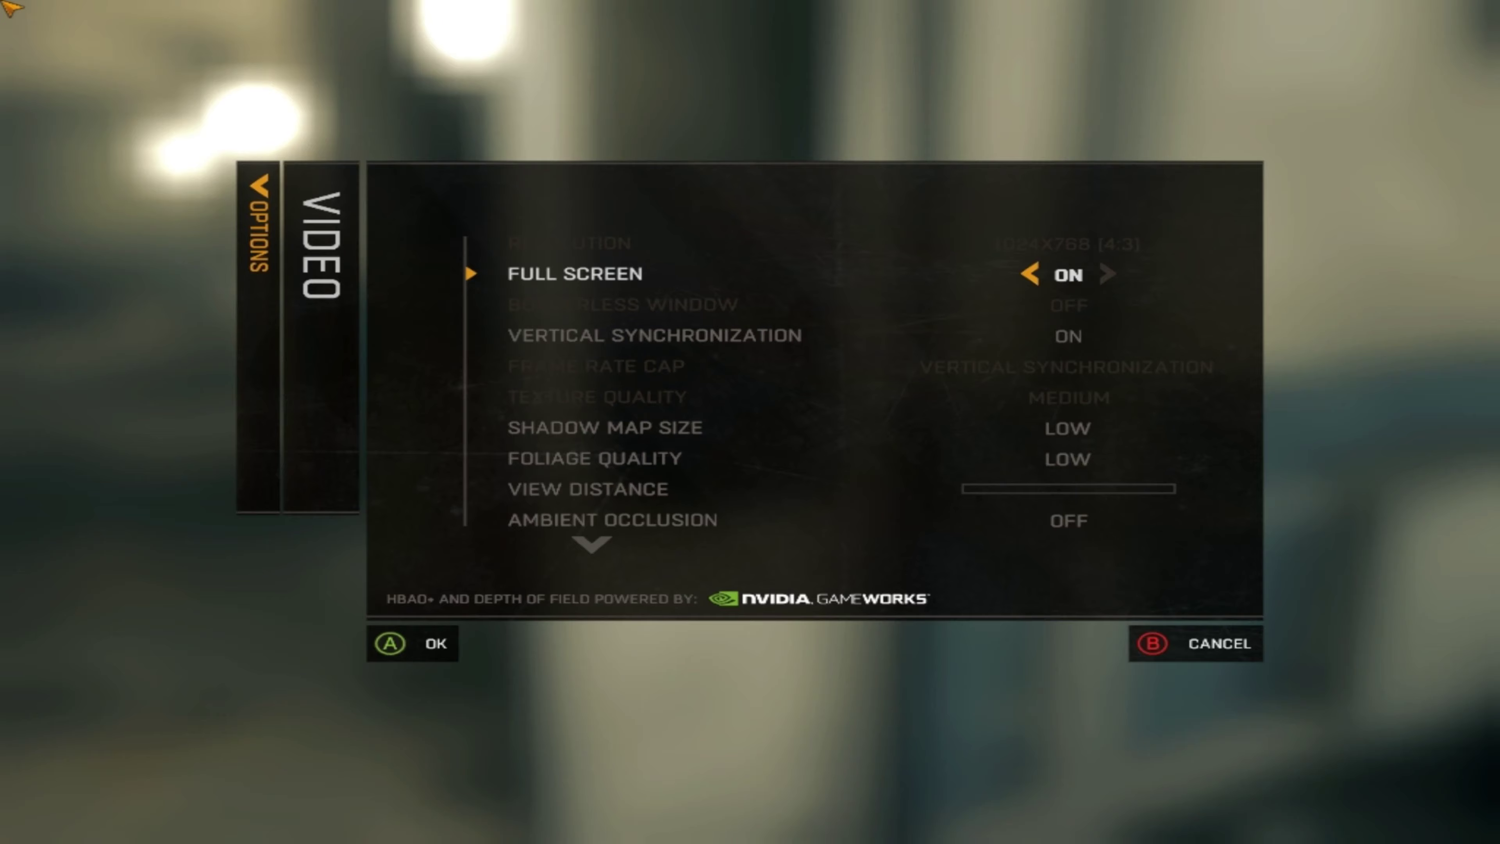
{"action": "key", "text": "Escape"}
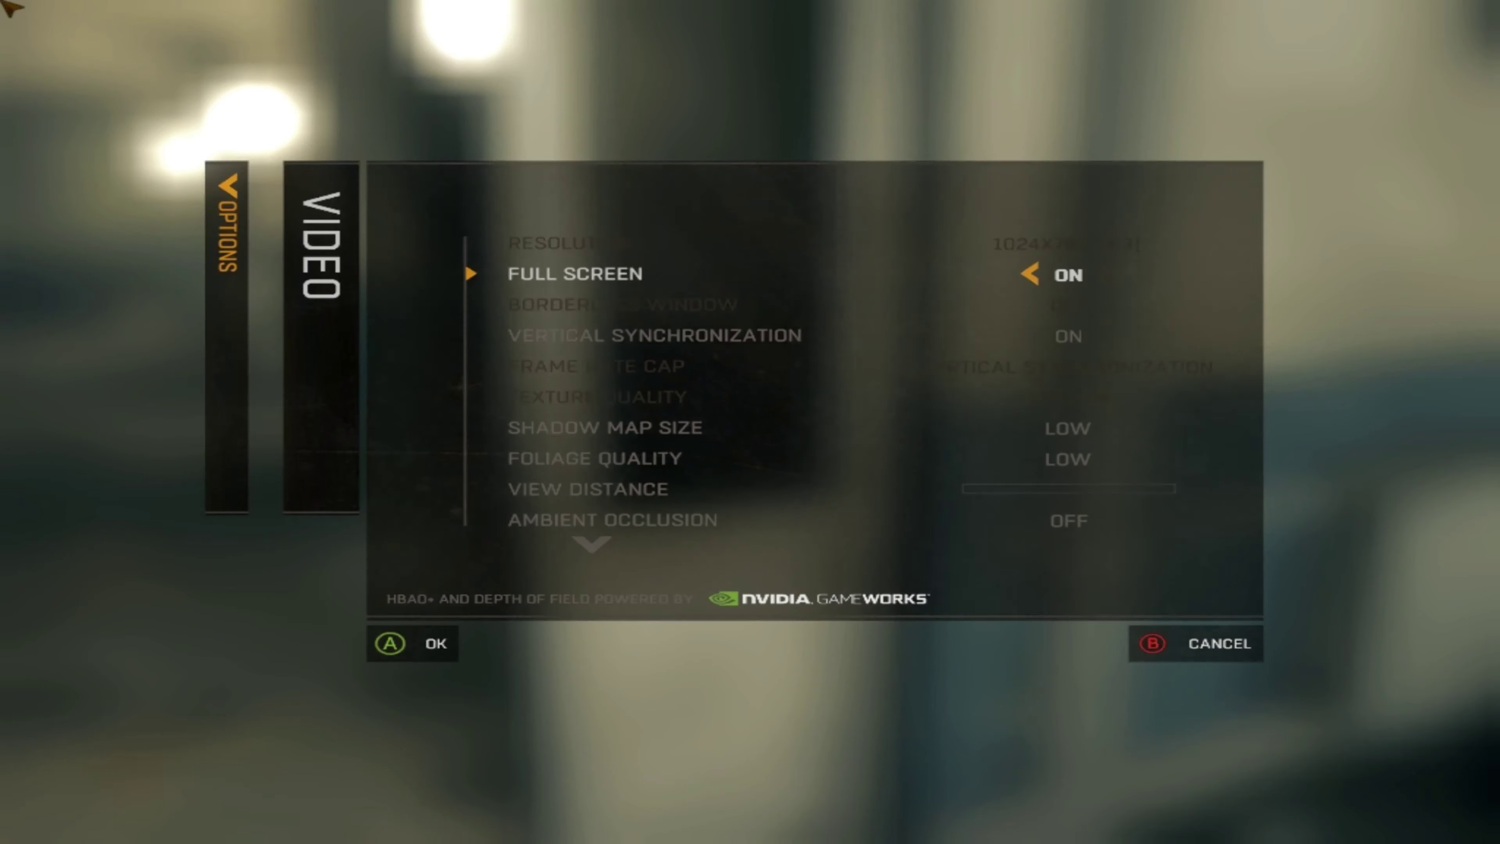
{"action": "key", "text": "Escape"}
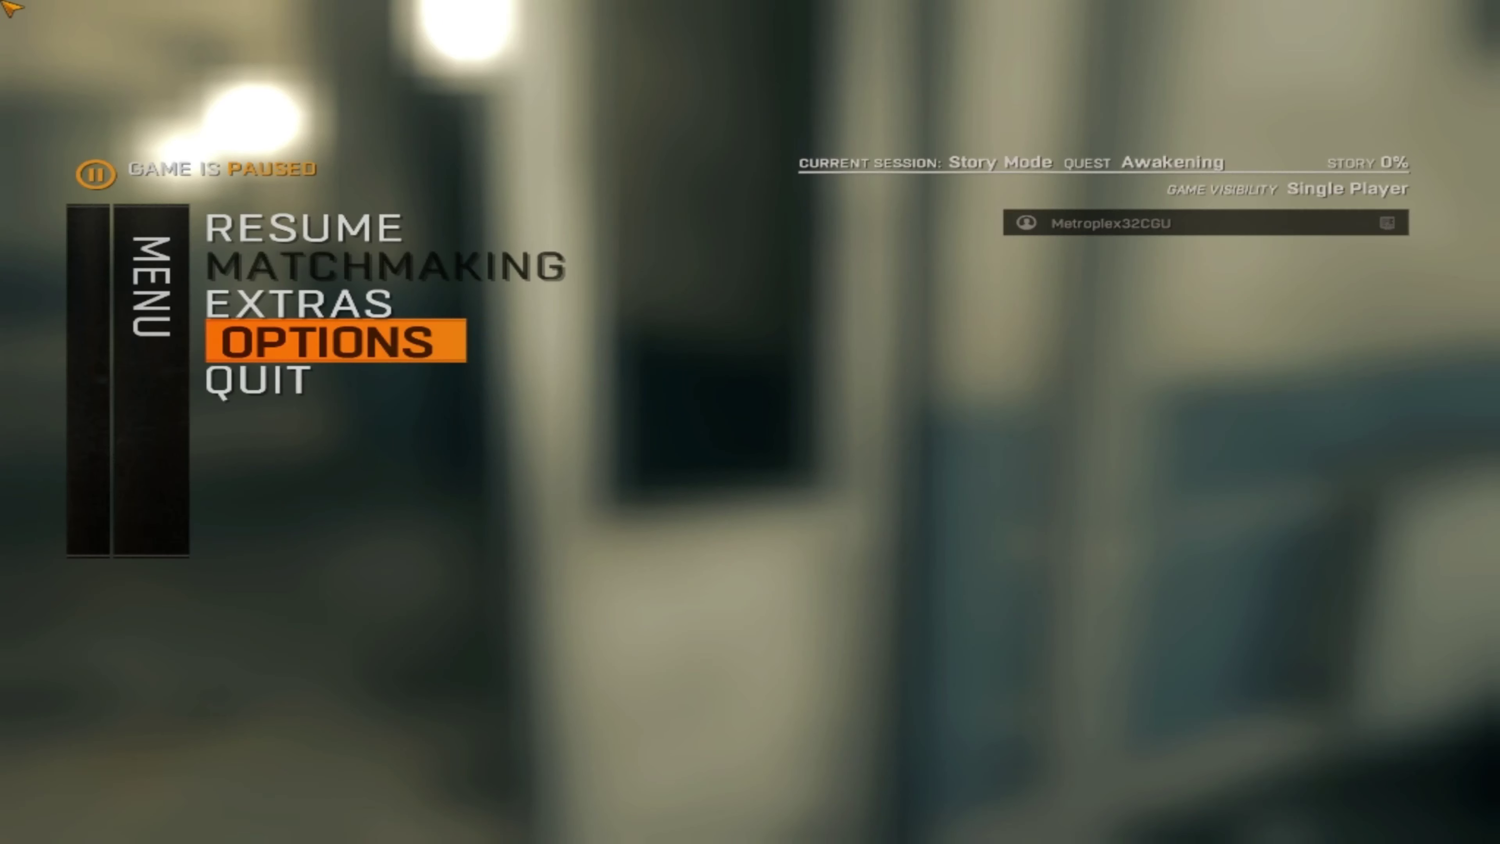
Step: Resume play and walk up the stairwell past the guard to the wall beside room 190
{"action": "key", "text": "Escape"}
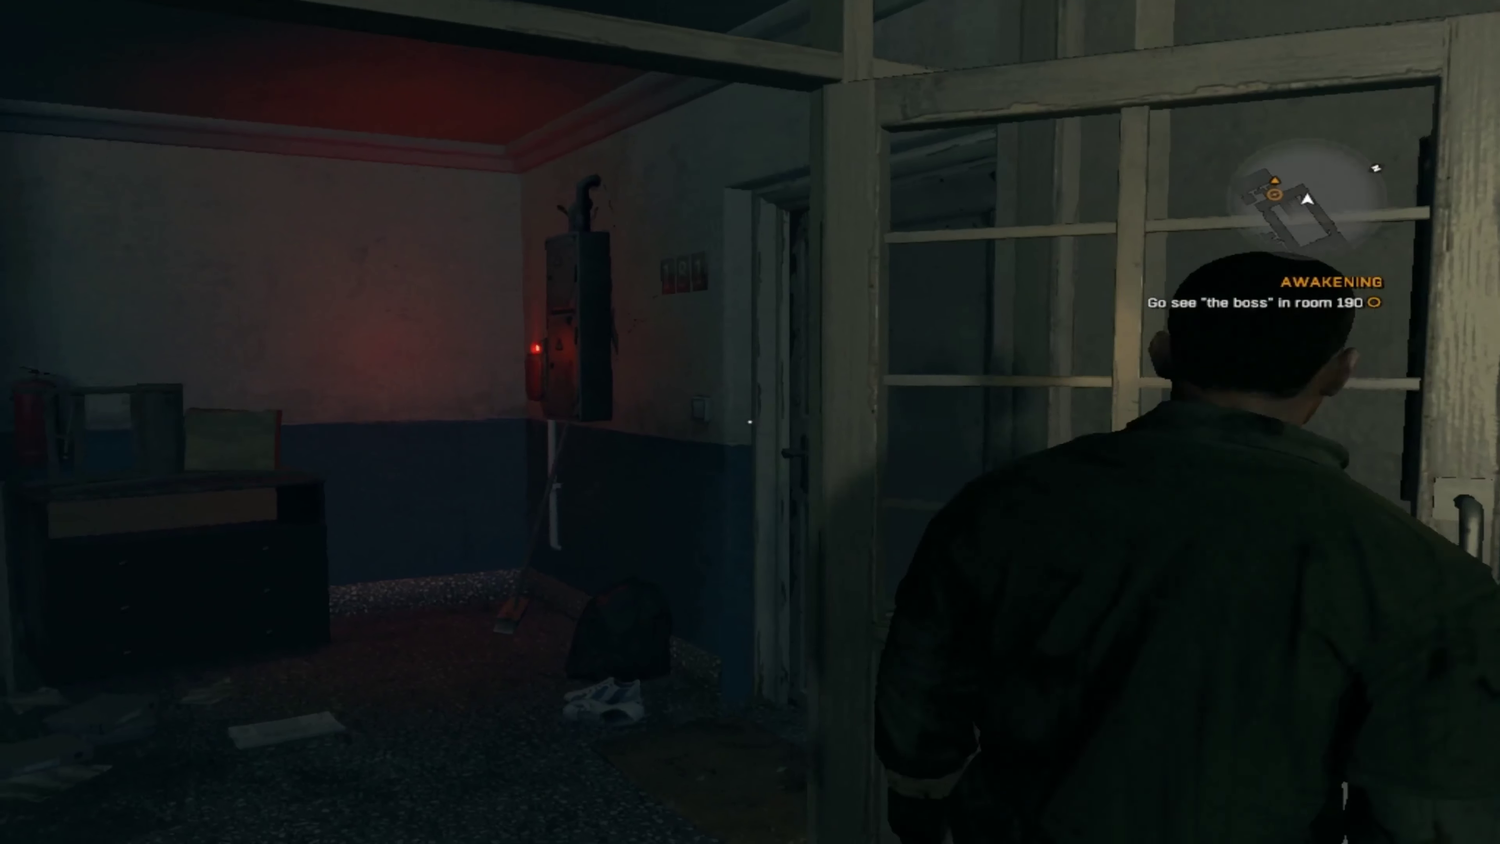
{"action": "key", "text": "w"}
{"action": "key", "text": "w"}
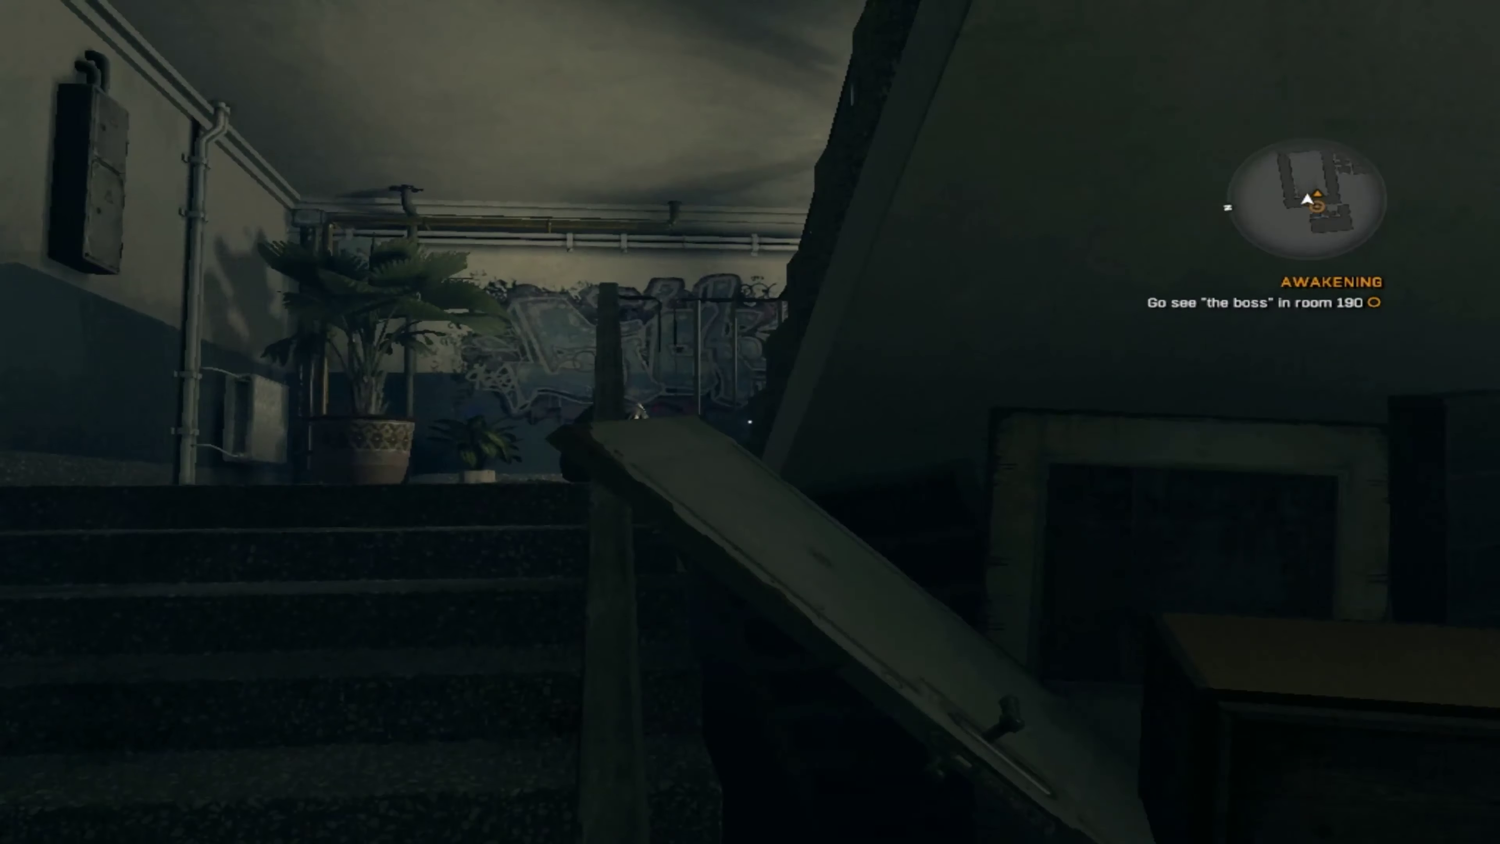
{"action": "key", "text": "w"}
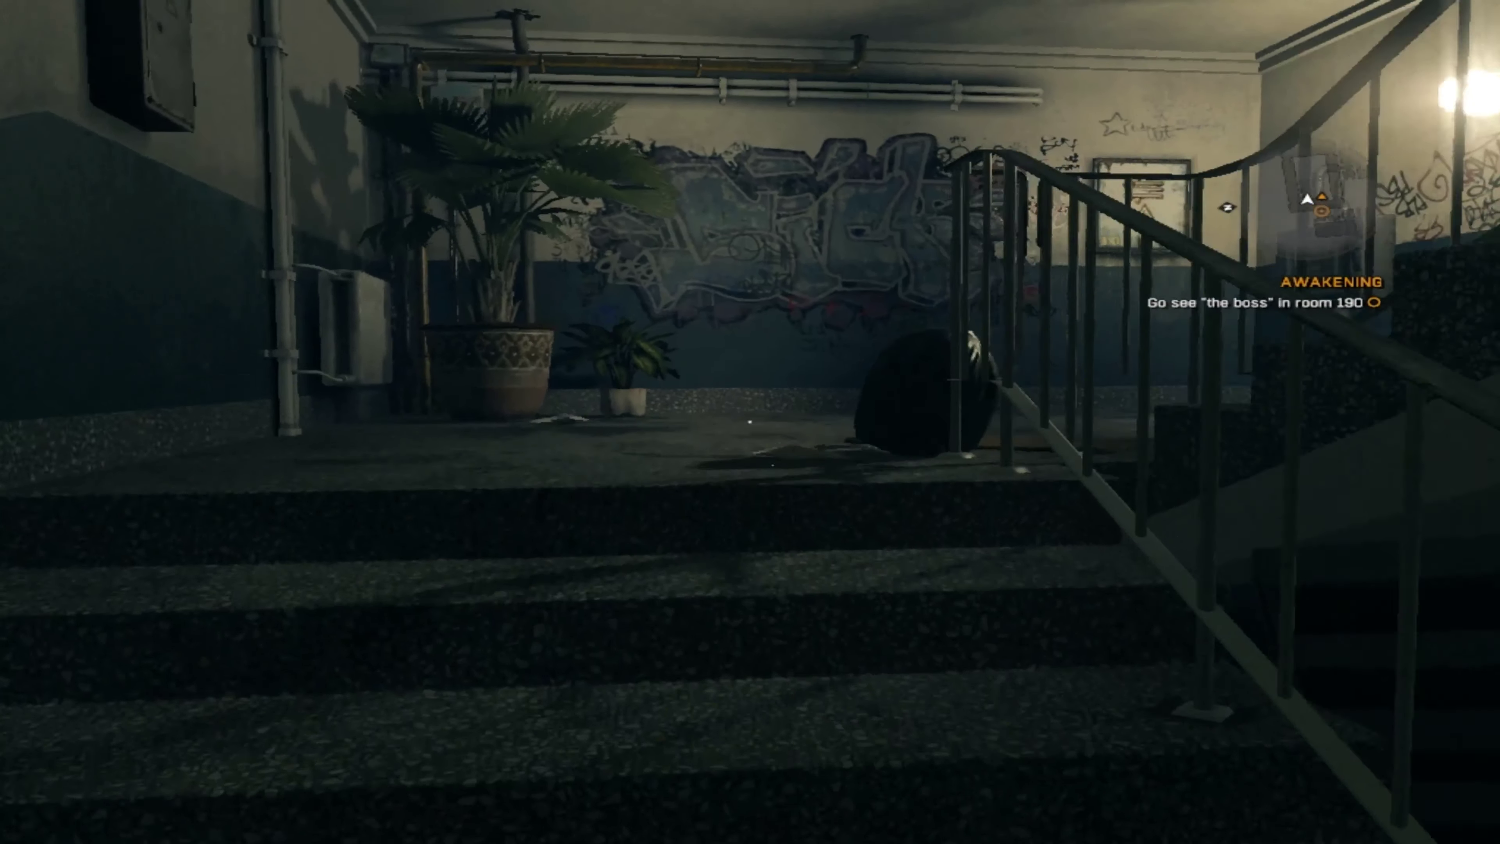
{"action": "key", "text": "w"}
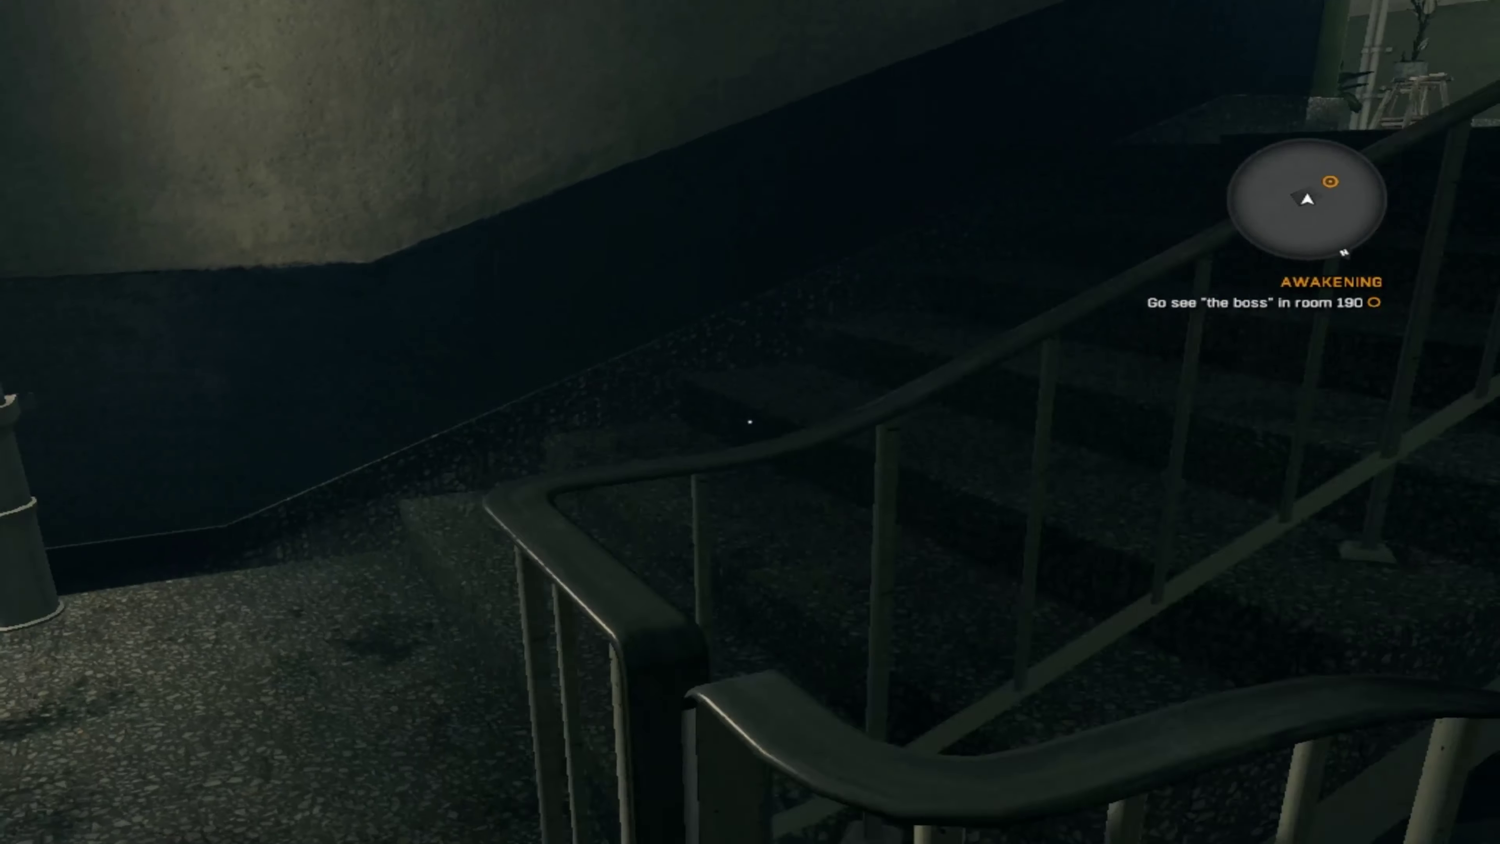
{"action": "key", "text": "w"}
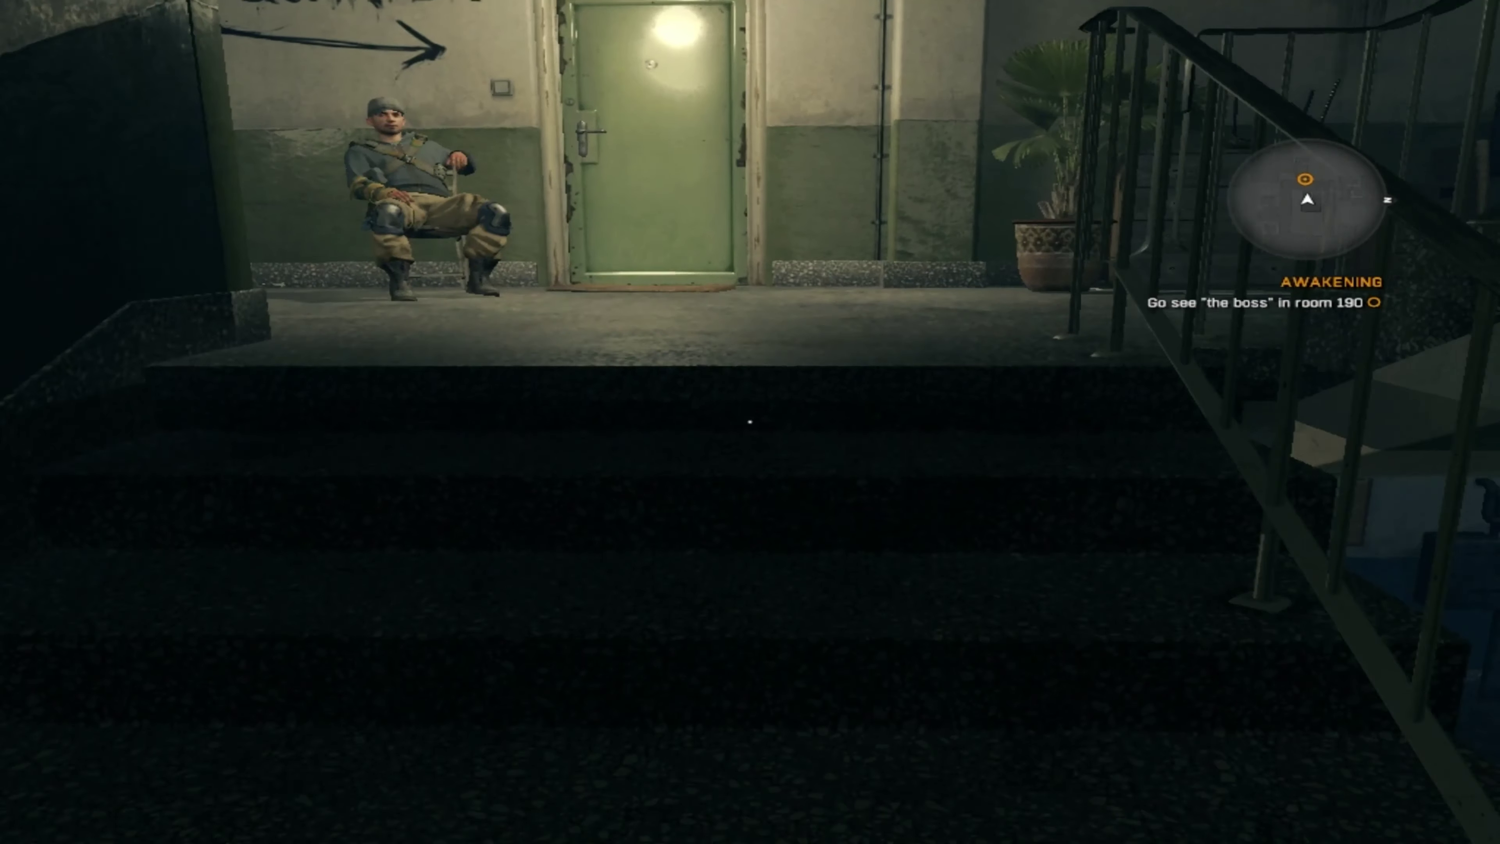
{"action": "key", "text": "w"}
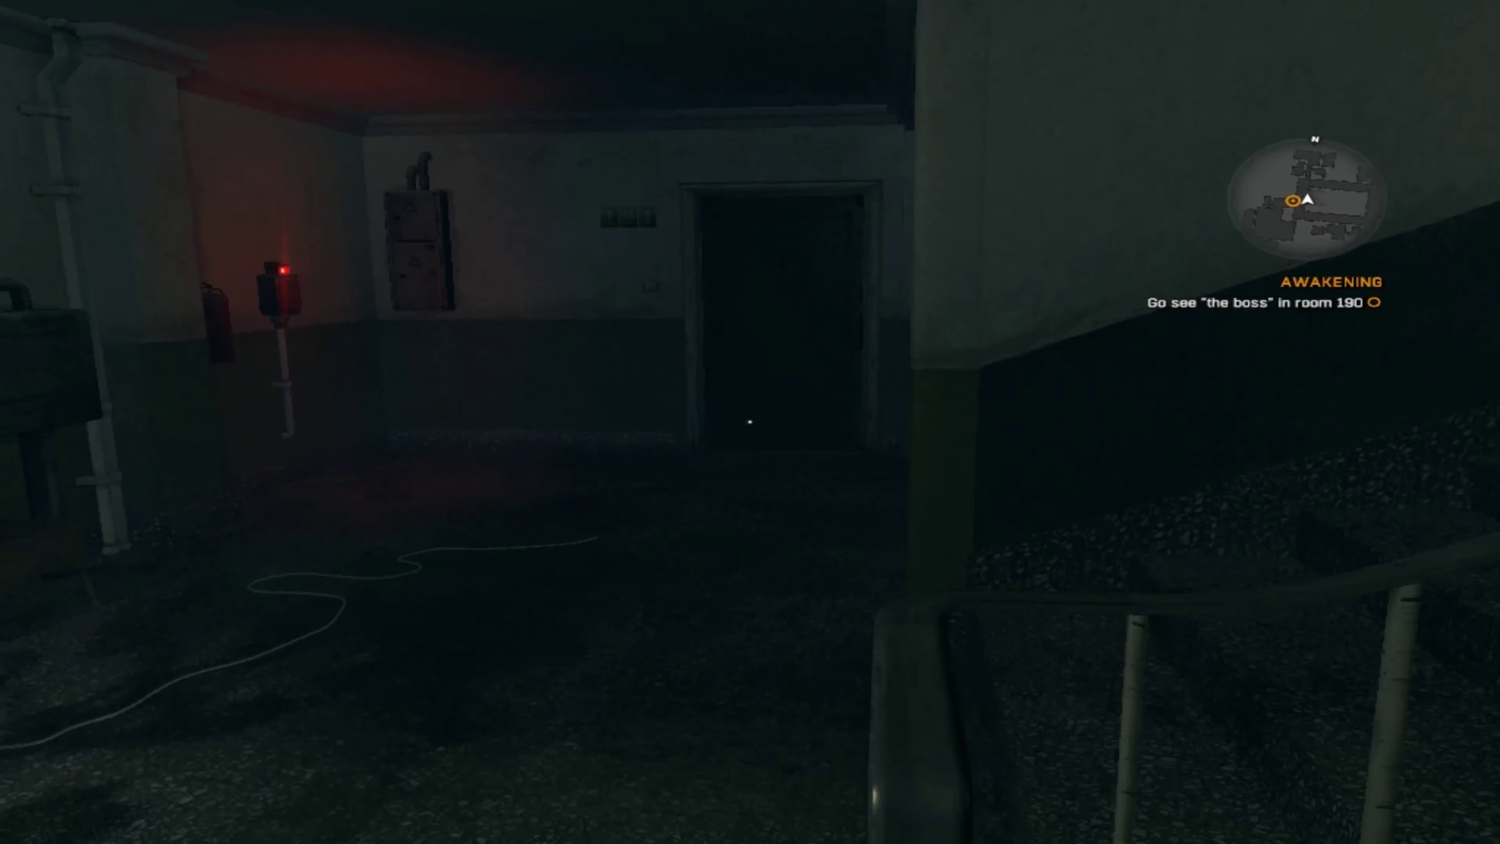
{"action": "key", "text": "w"}
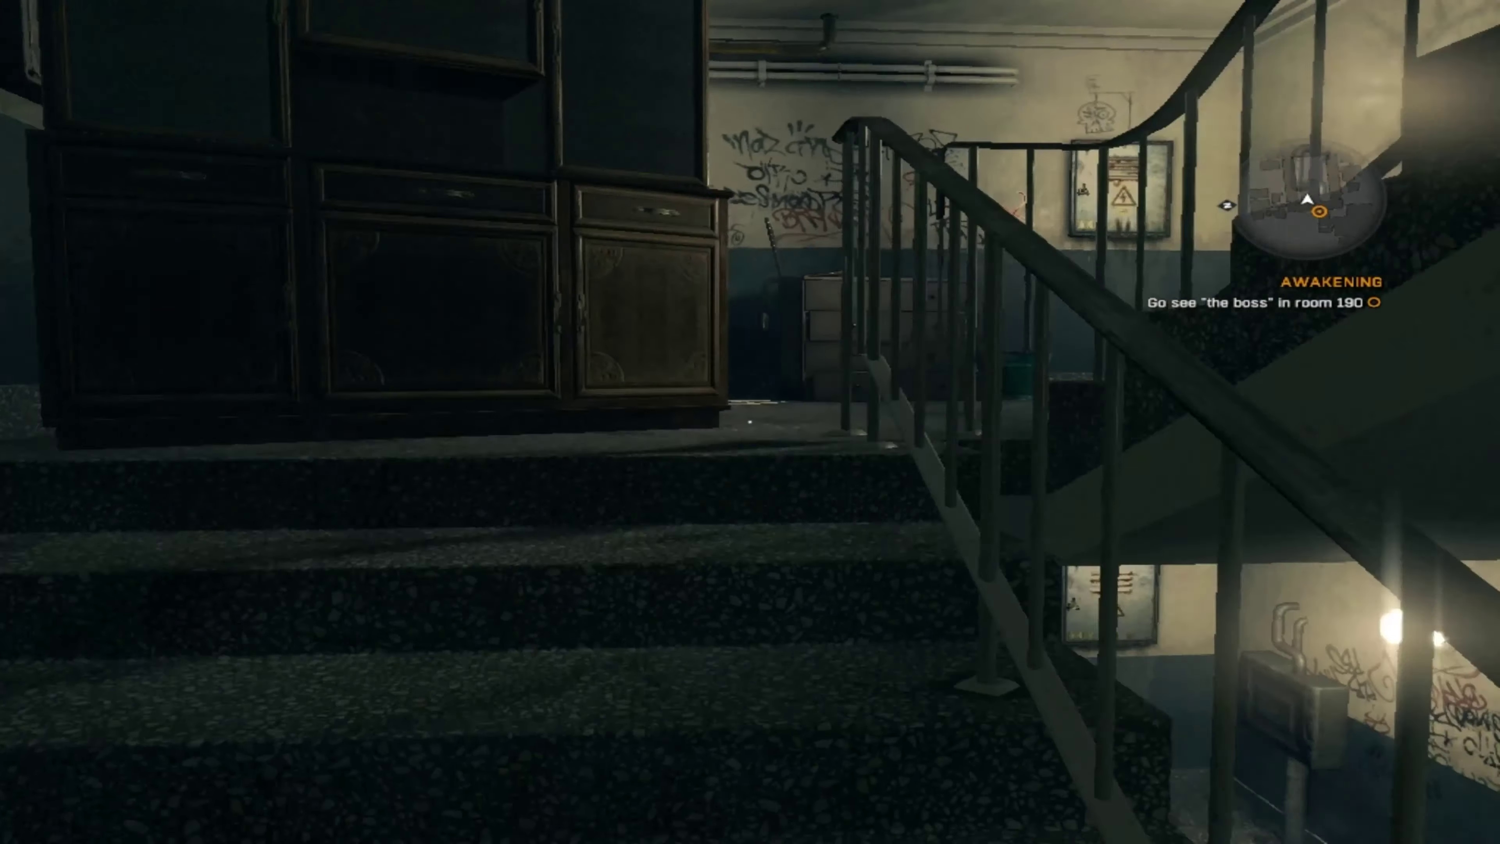
{"action": "key", "text": "w"}
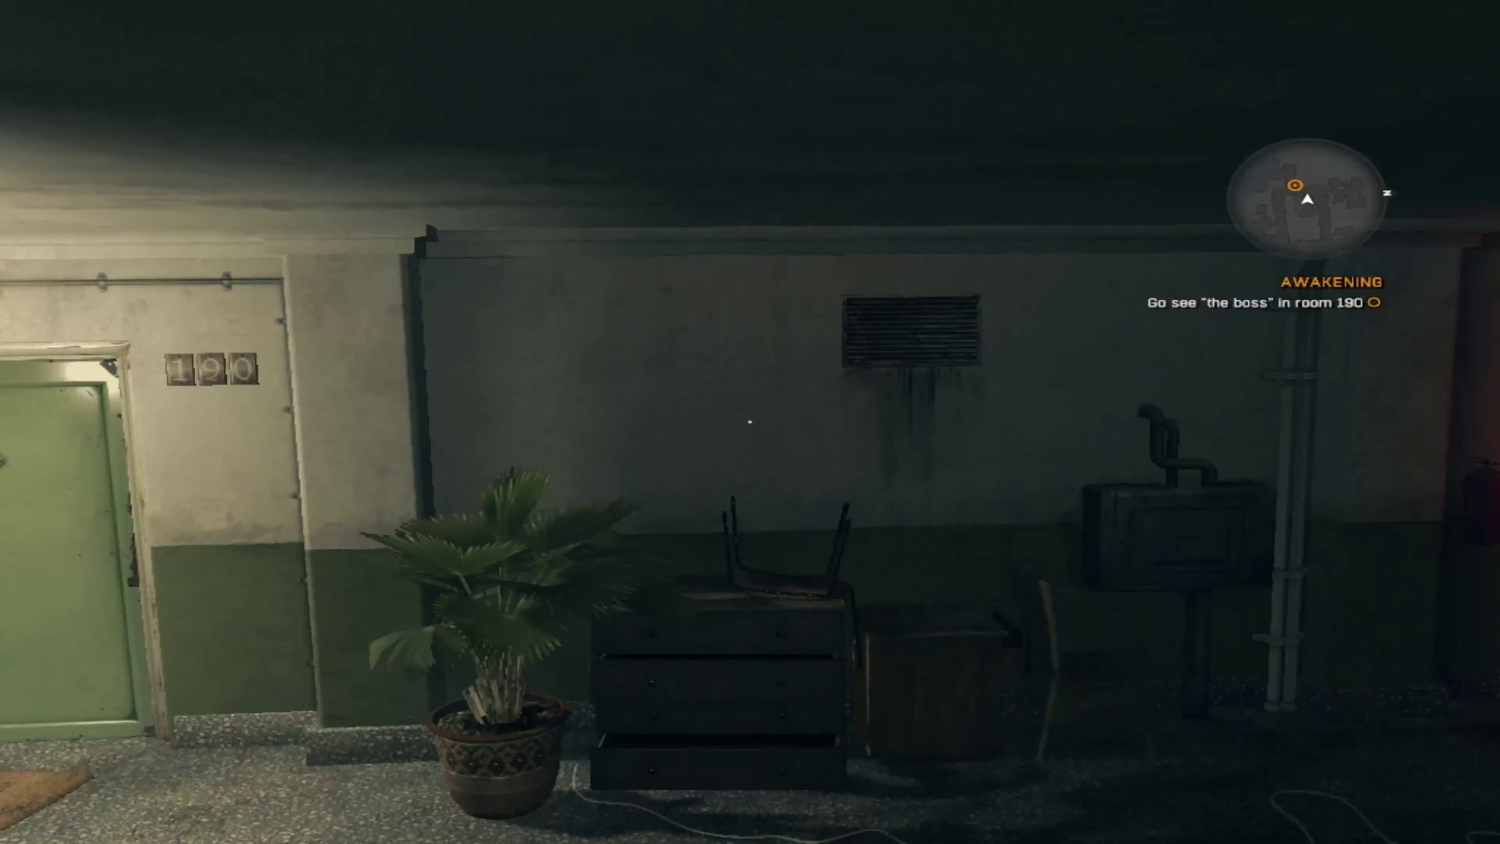
{"action": "key", "text": "w"}
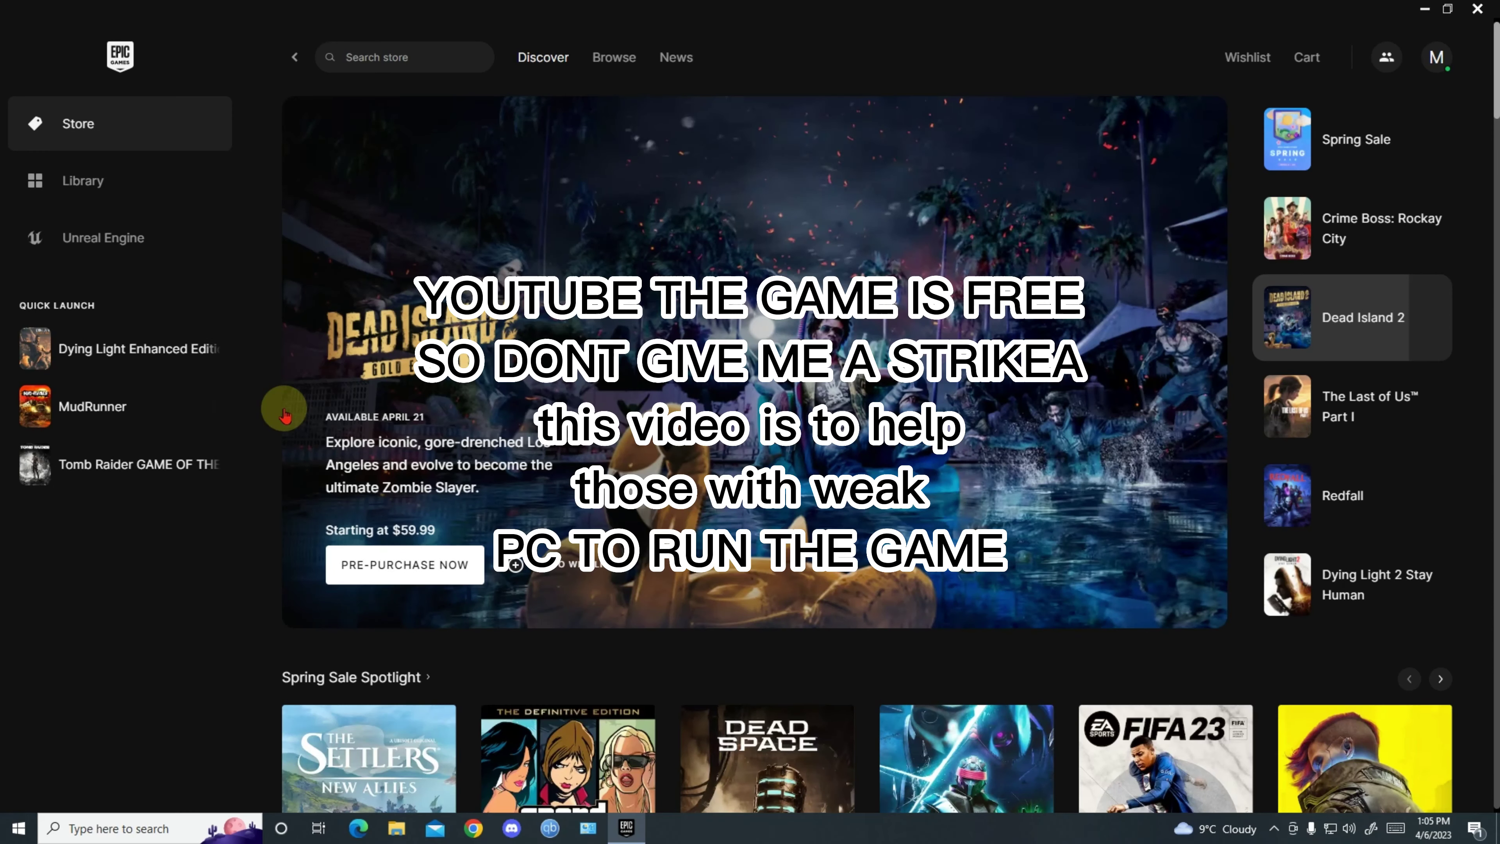
Step: Scroll the Epic Store Discover page to the Free Games row listing Dying Light Enhanced Edition
{"action": "mouse_move", "coordinate": [176, 353]}
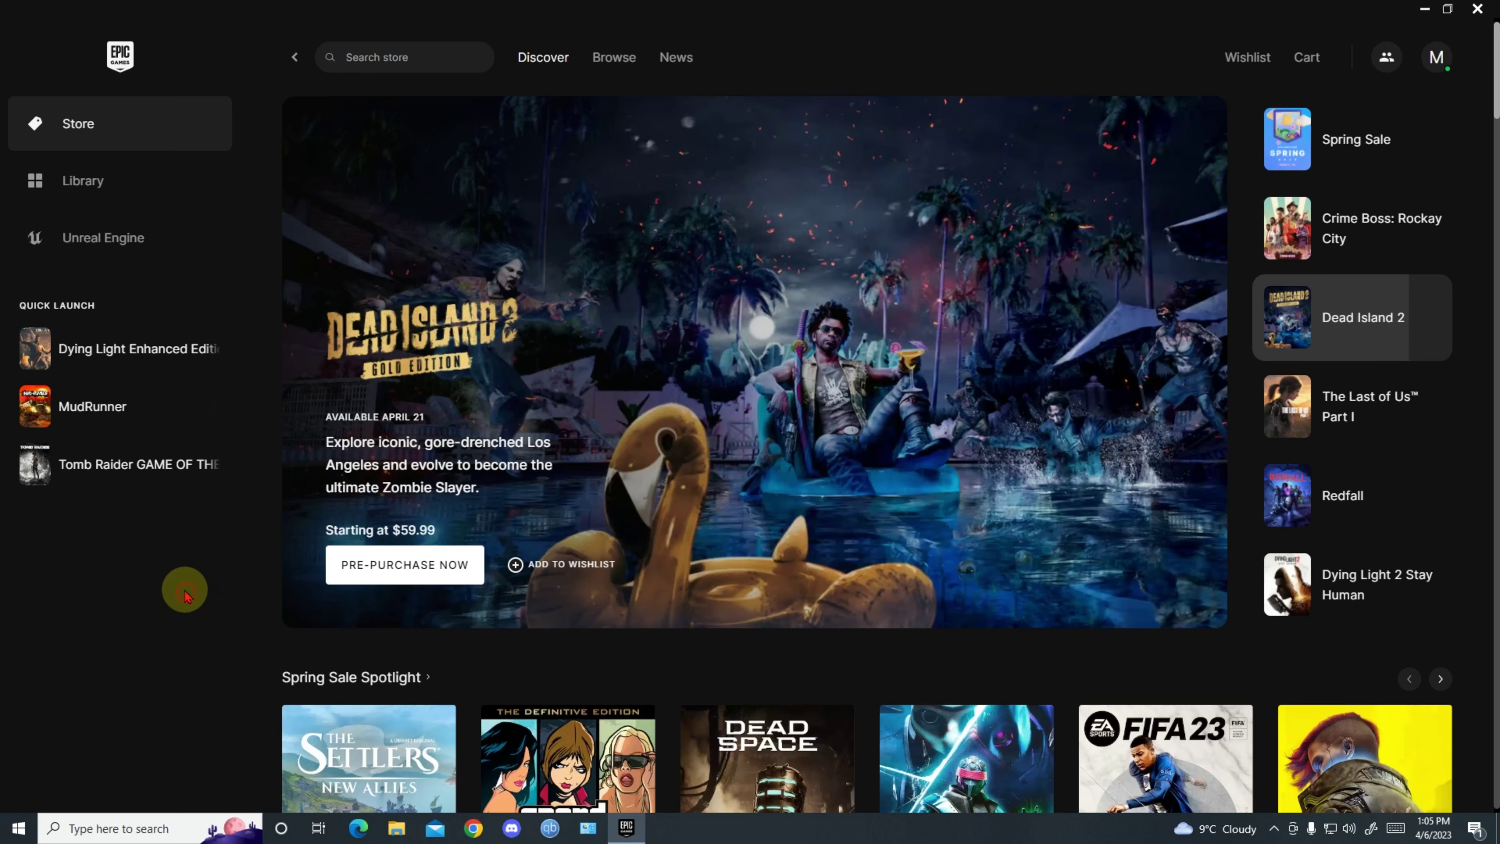
{"action": "scroll", "coordinate": [184, 576], "scroll_direction": "down", "scroll_amount": 5}
{"action": "scroll", "coordinate": [226, 532], "scroll_direction": "down", "scroll_amount": 10}
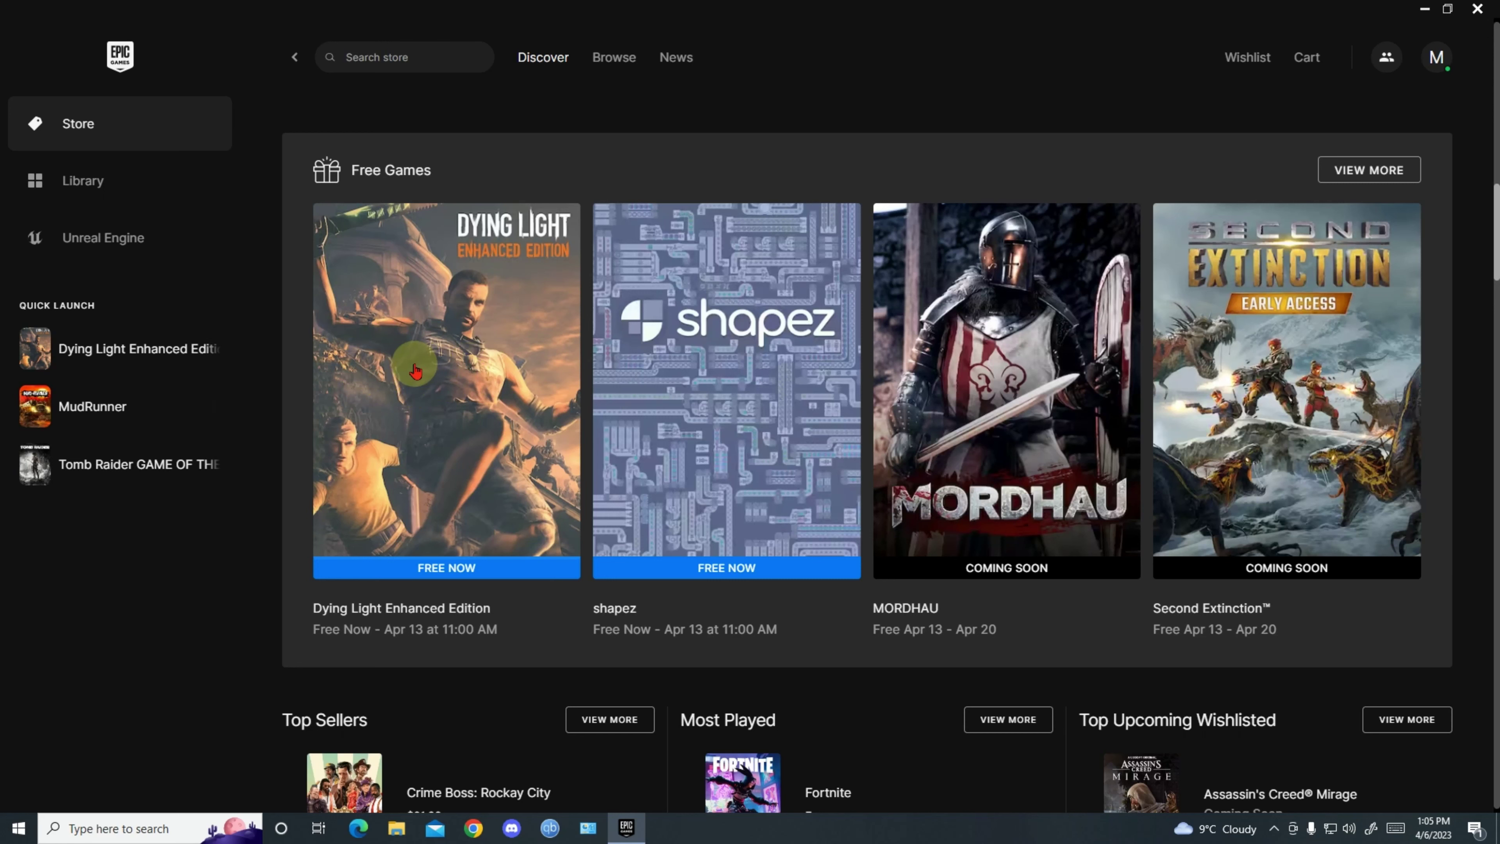
{"action": "scroll", "coordinate": [414, 370], "scroll_direction": "up", "scroll_amount": 5}
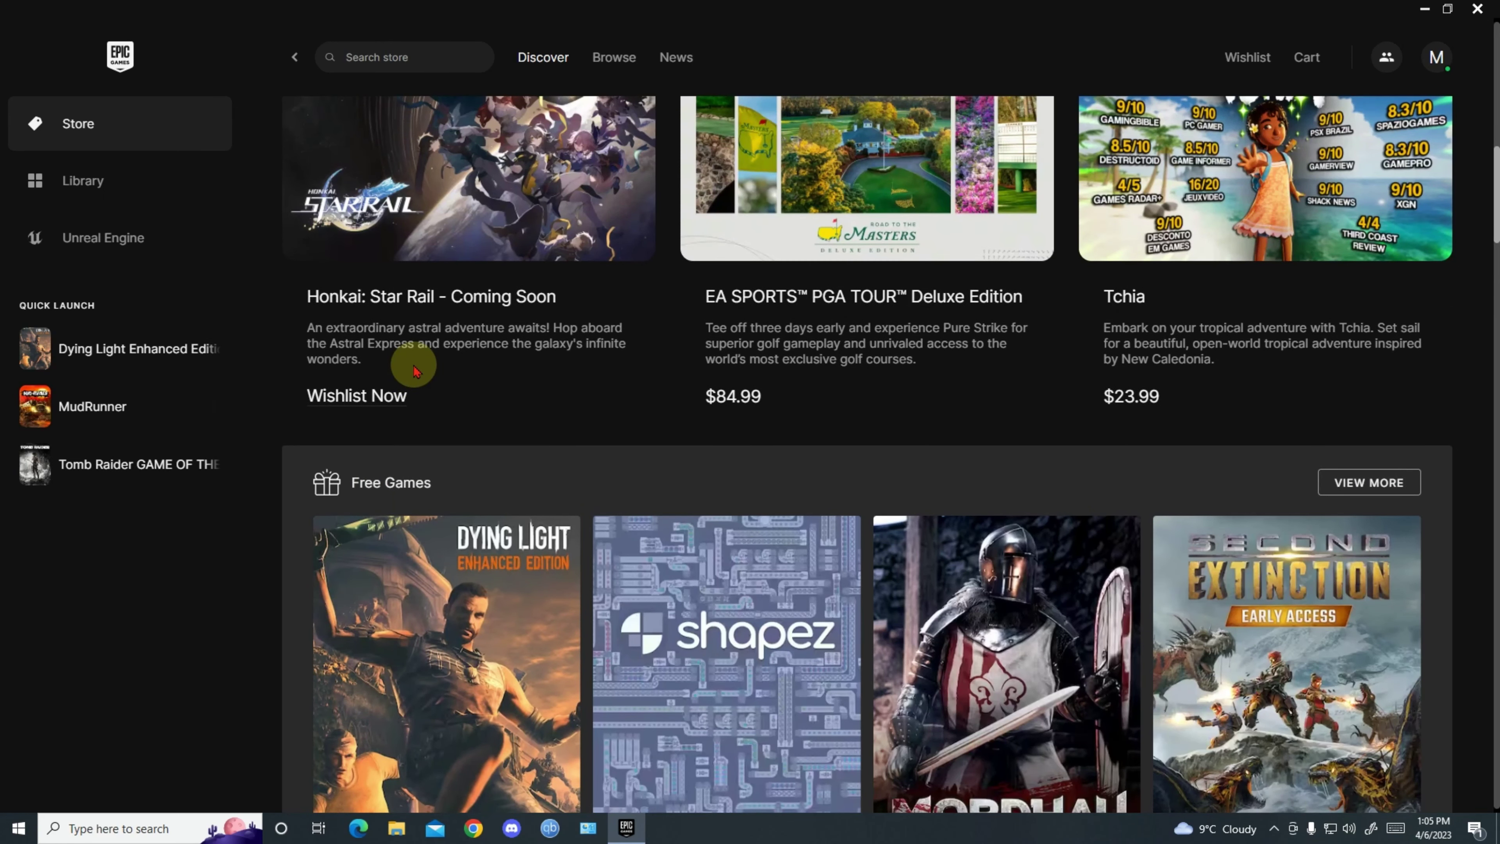
{"action": "scroll", "coordinate": [414, 371], "scroll_direction": "up", "scroll_amount": 3}
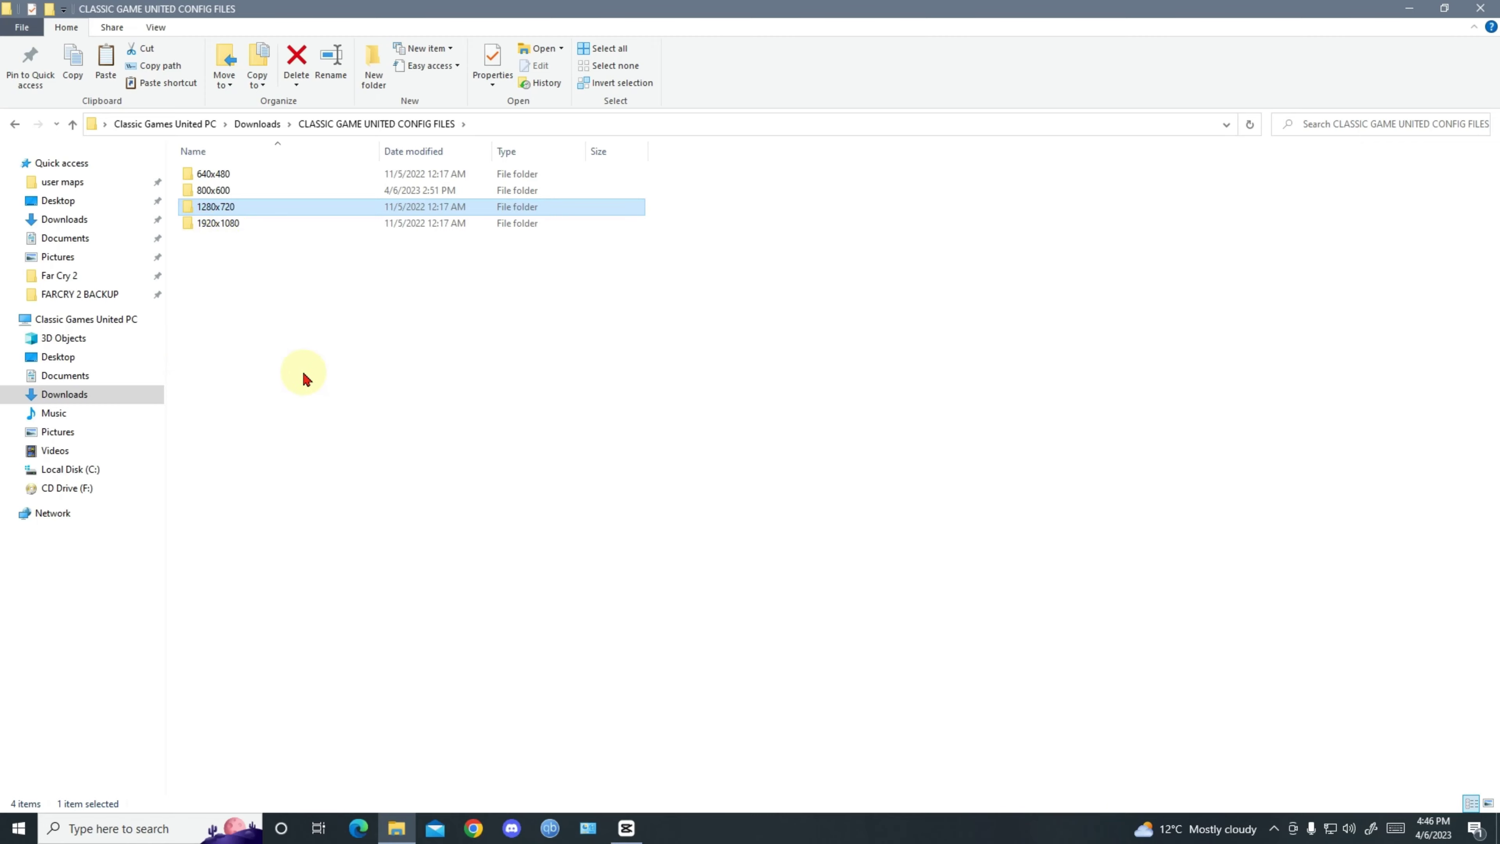
Step: Browse to Documents > DyingLight > out > settings and select video.scr
{"action": "left_click", "coordinate": [88, 378]}
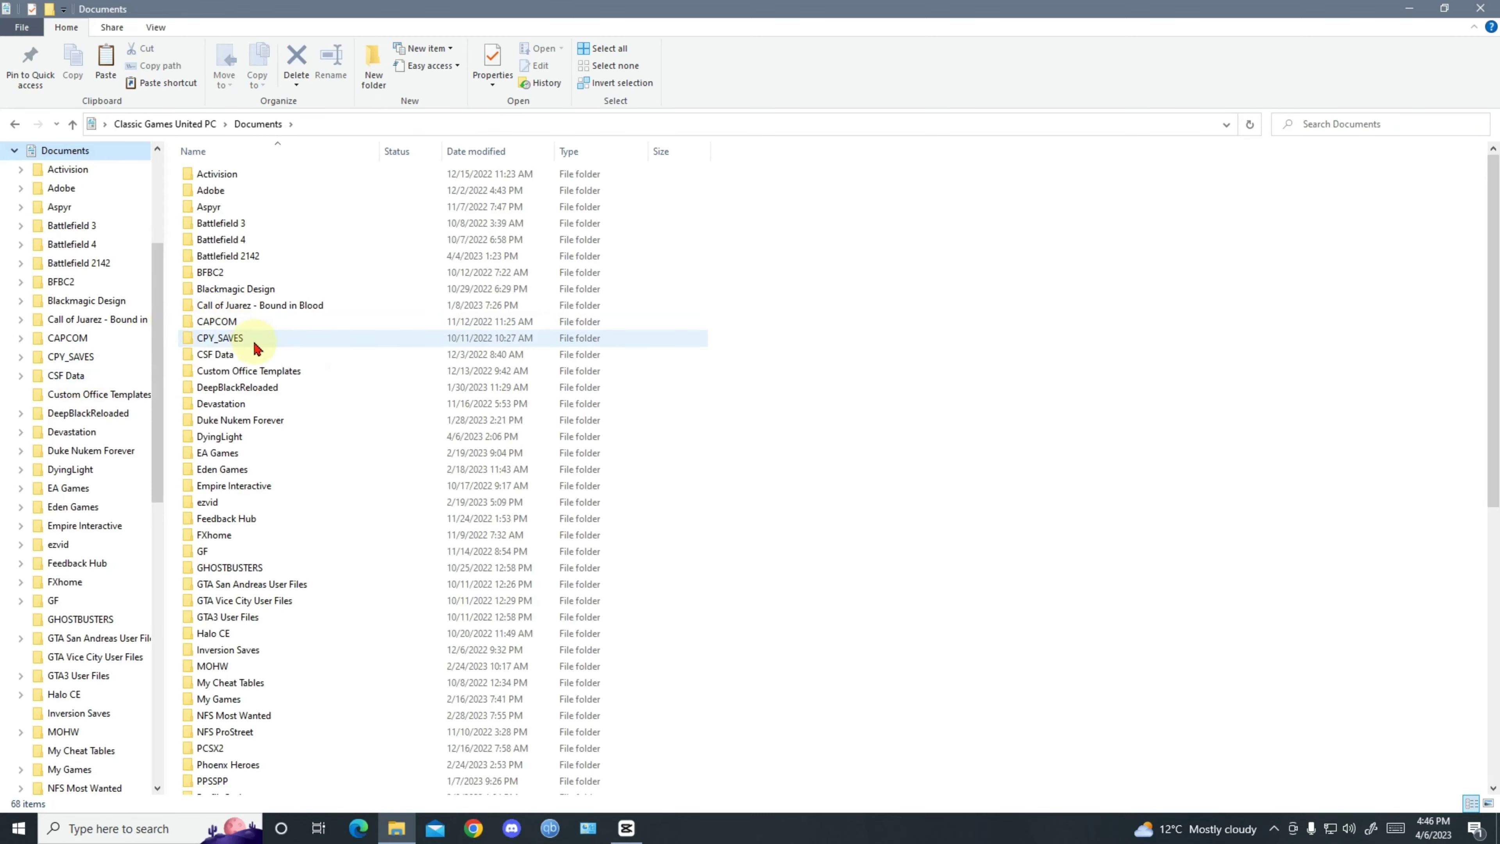
{"action": "double_click", "coordinate": [232, 436]}
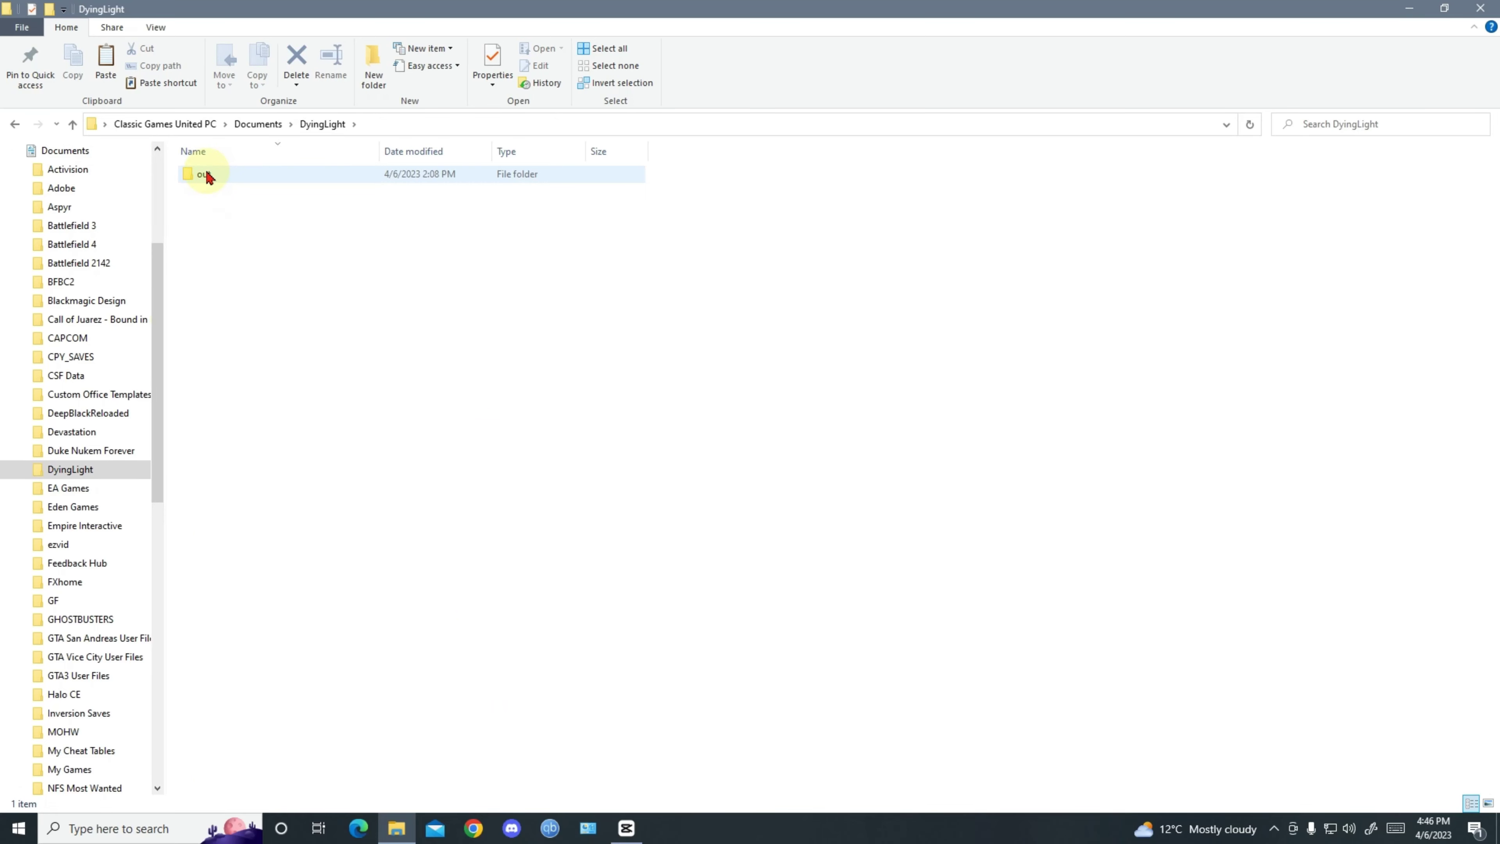
{"action": "double_click", "coordinate": [211, 174]}
{"action": "double_click", "coordinate": [227, 224]}
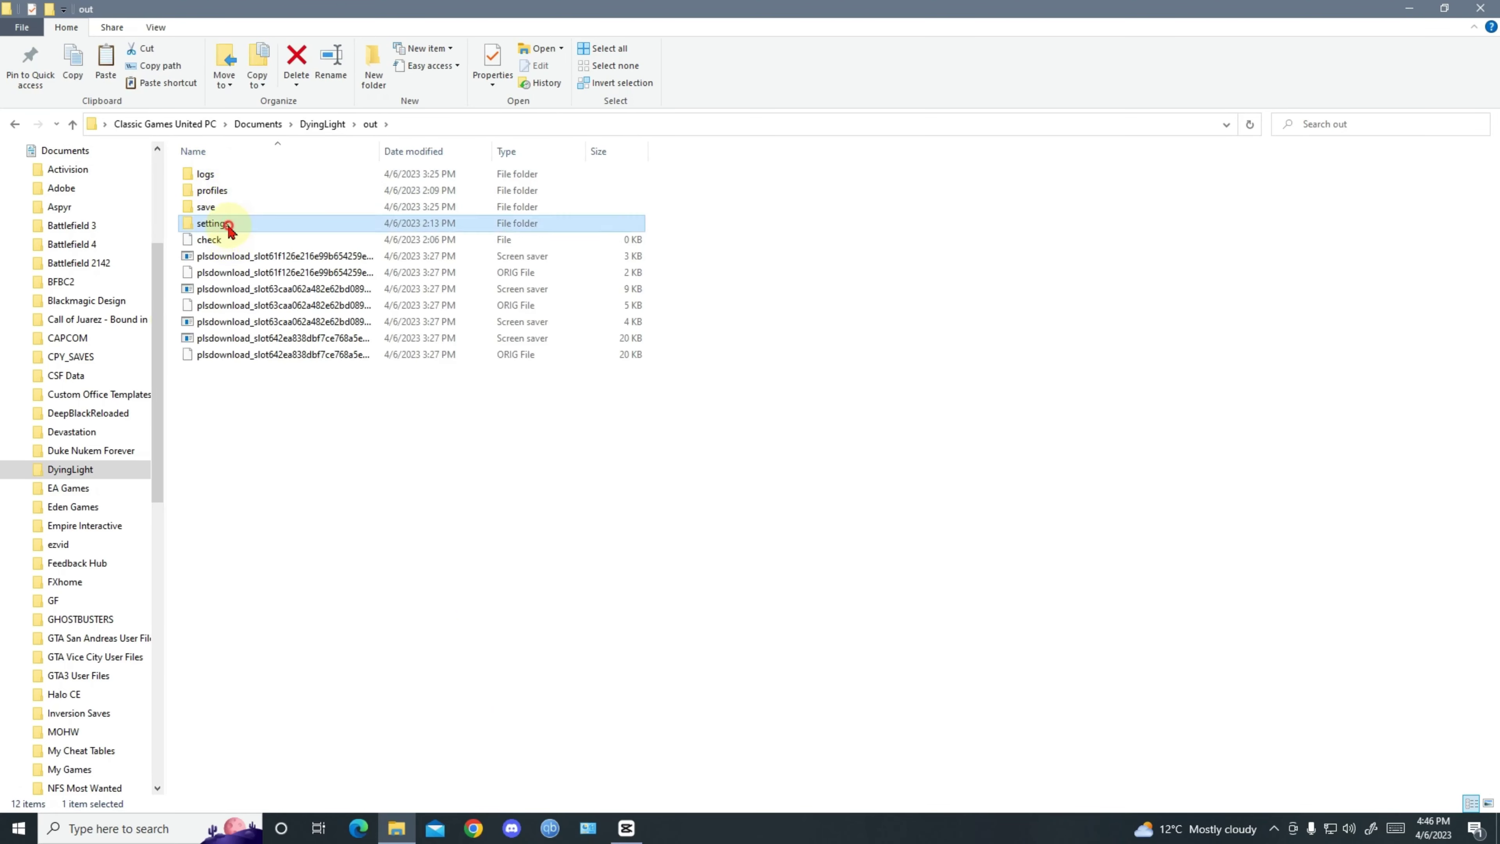
{"action": "left_click", "coordinate": [226, 193]}
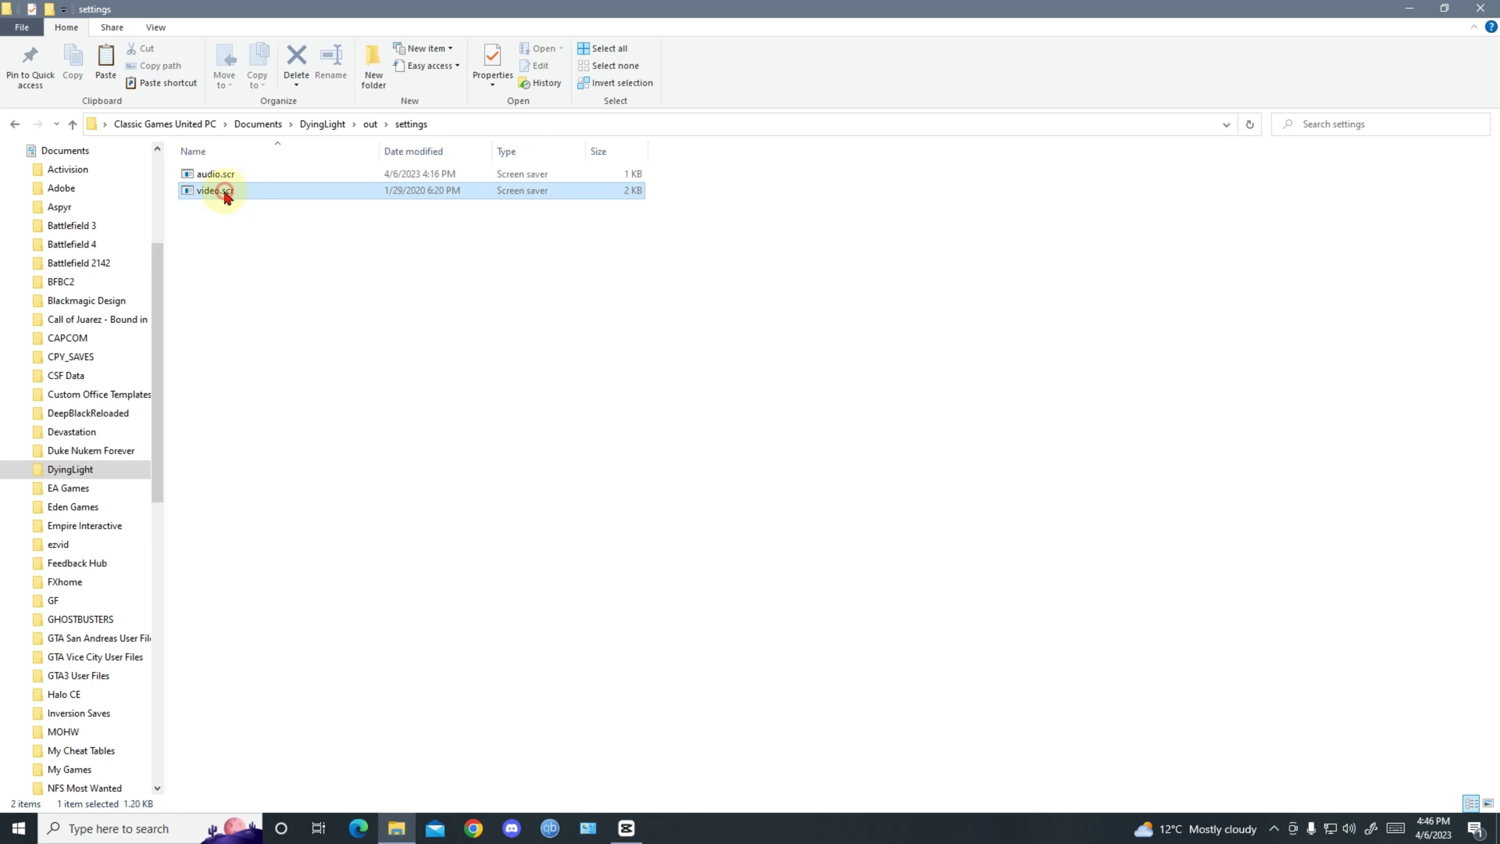
Step: Launch Notepad through the taskbar search
{"action": "left_click", "coordinate": [123, 824]}
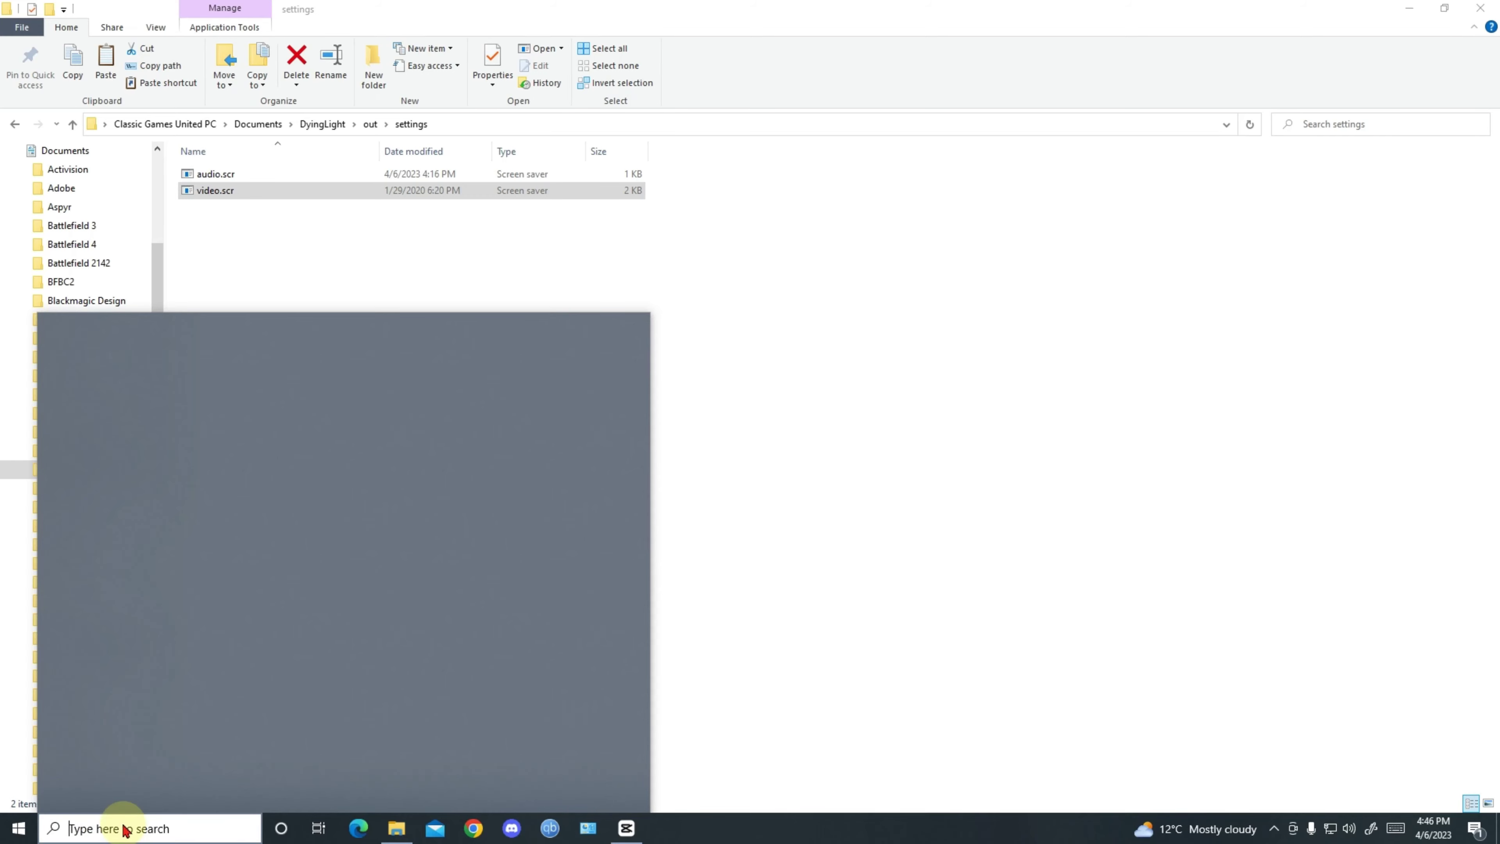
{"action": "type", "text": "NOTEPA"}
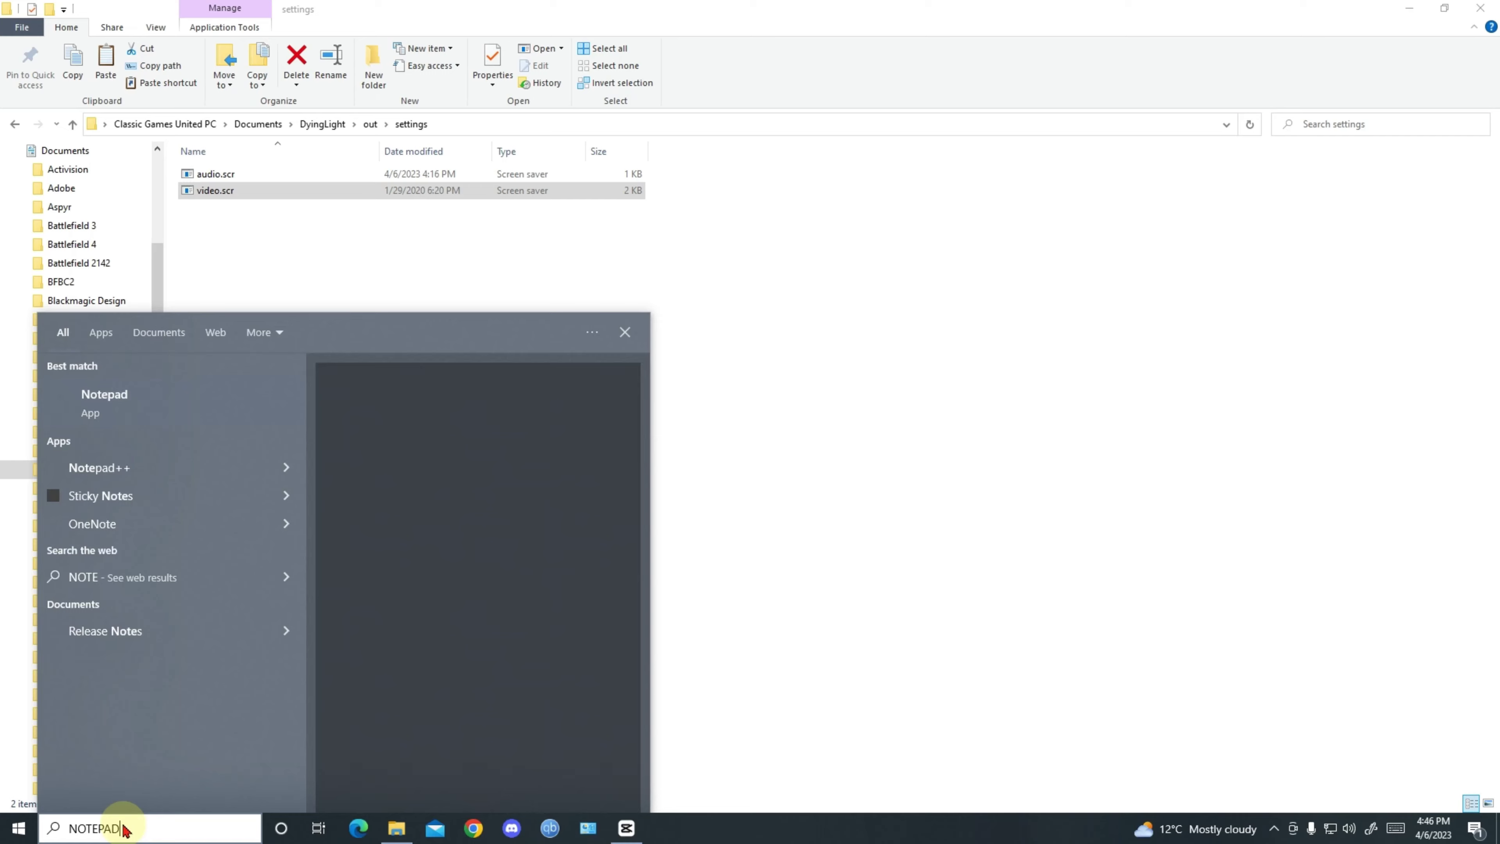
{"action": "type", "text": "D"}
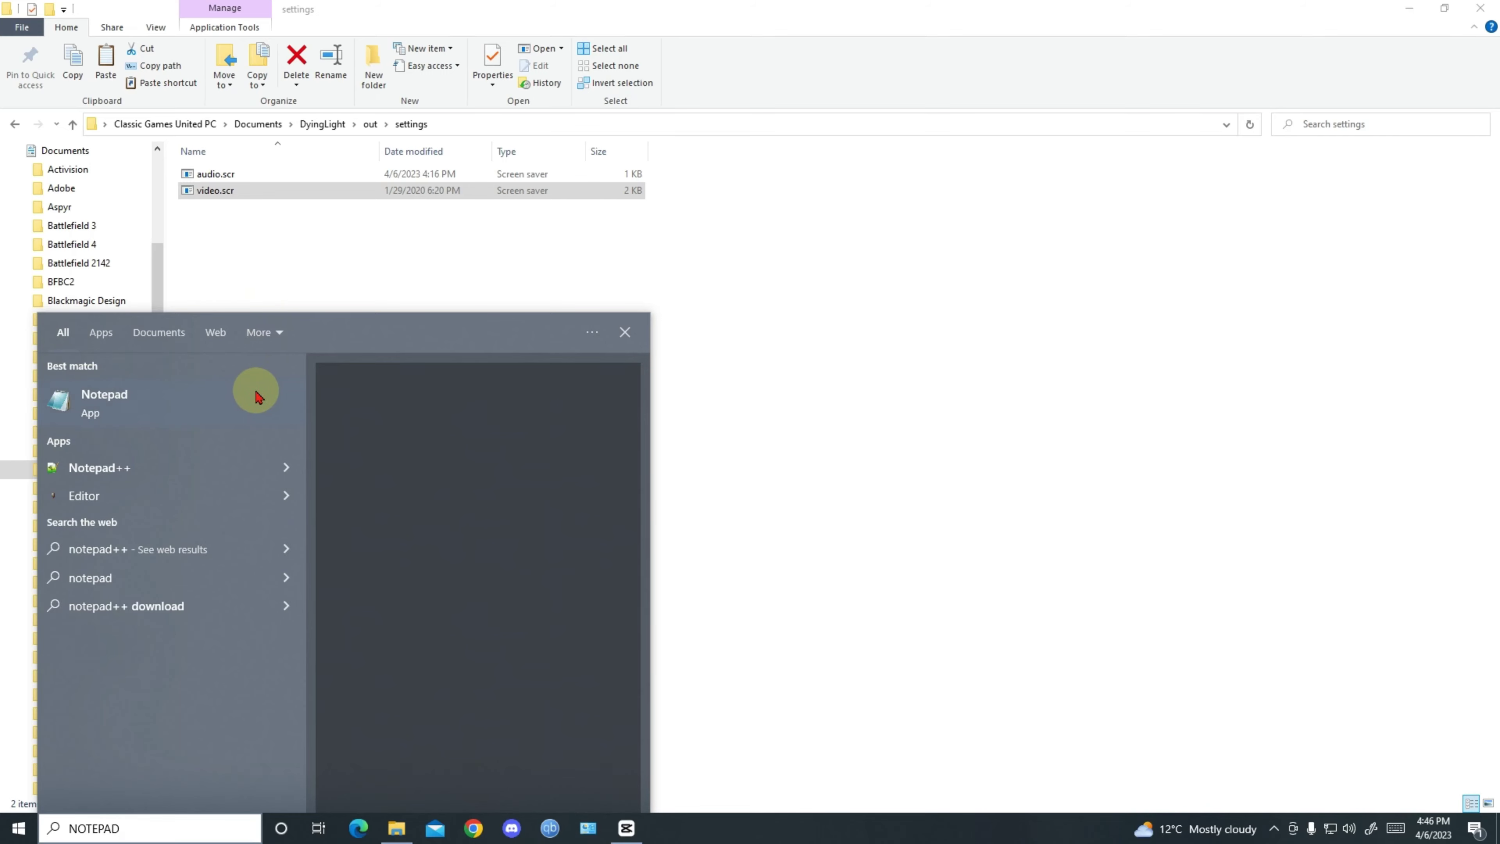
{"action": "left_click", "coordinate": [167, 407]}
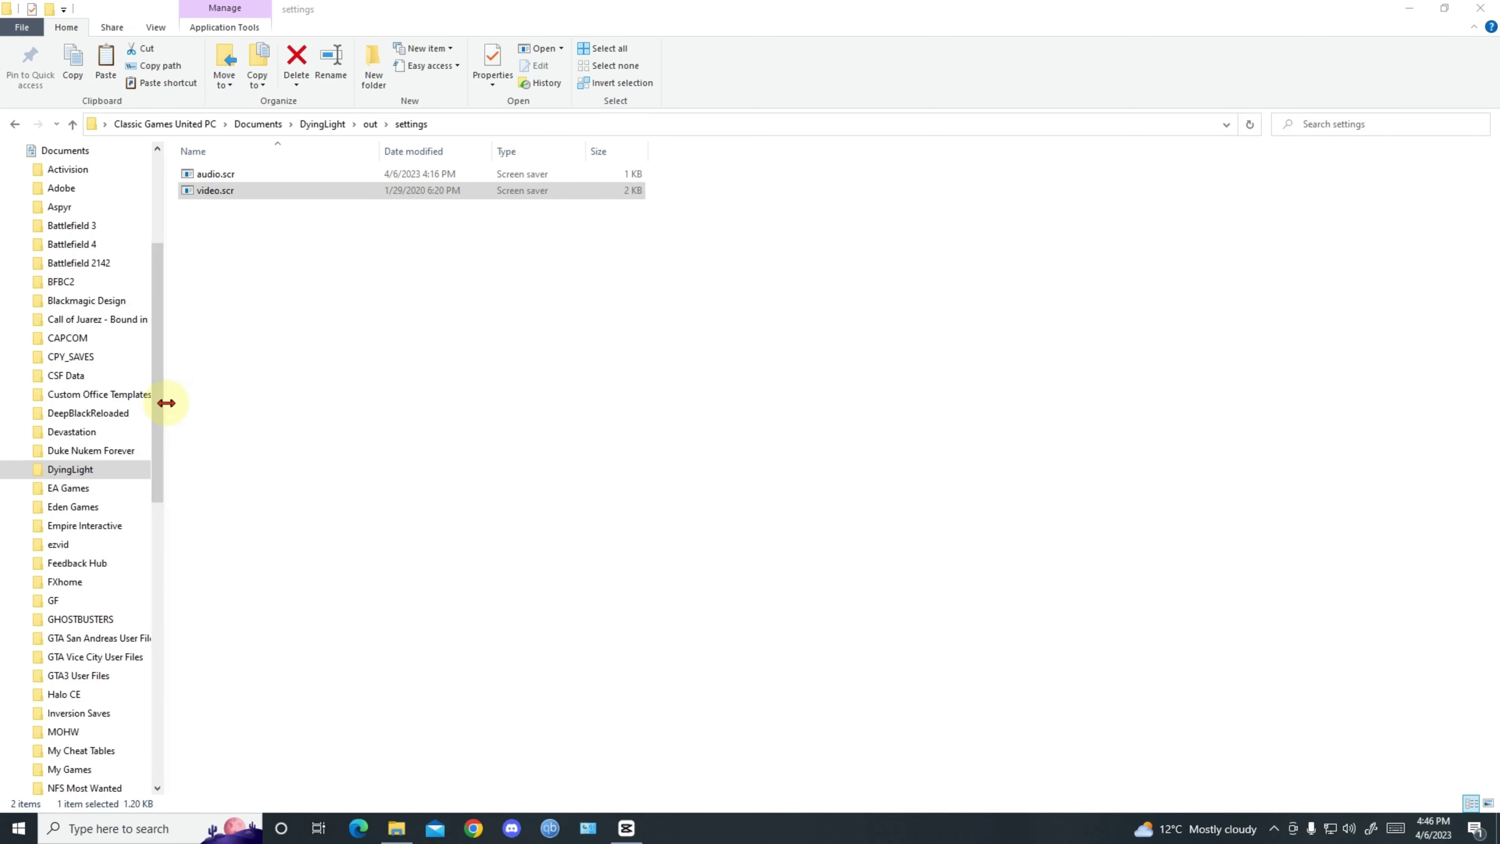
{"action": "left_click_drag", "start_coordinate": [230, 201], "coordinate": [967, 444]}
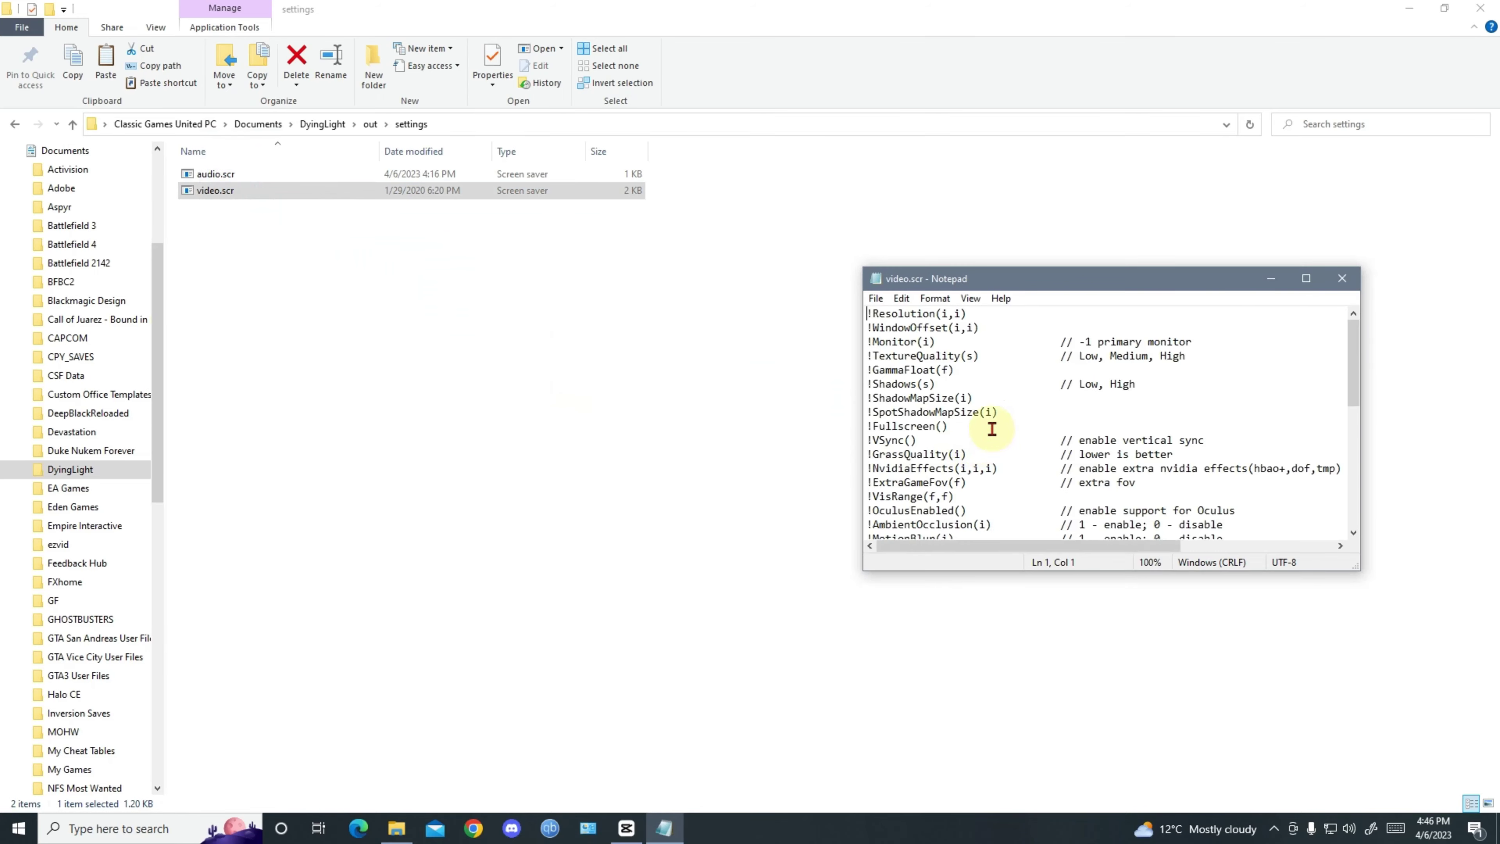
{"action": "left_click", "coordinate": [1306, 278]}
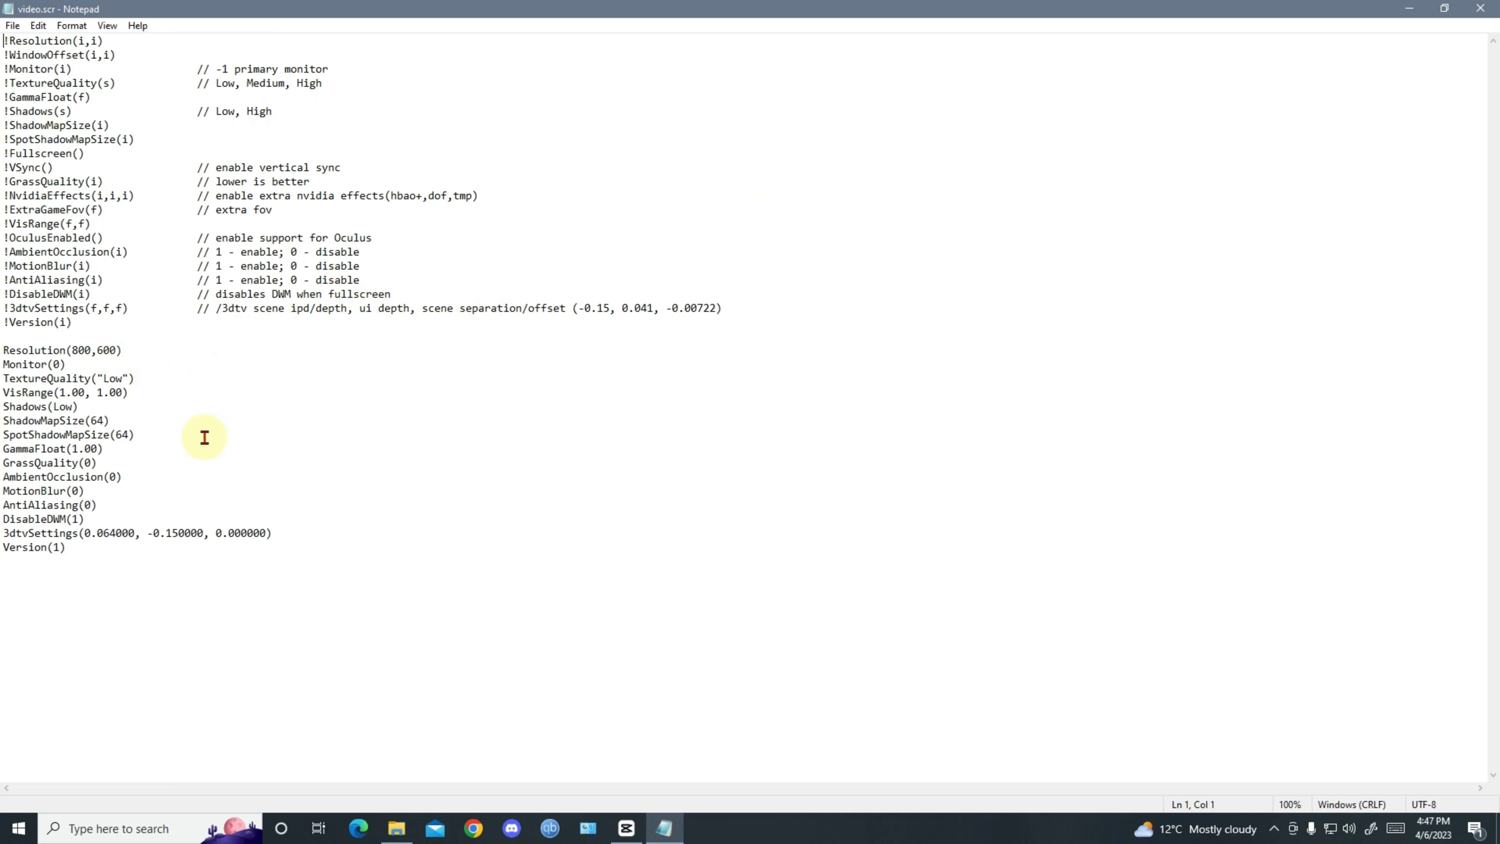
{"action": "left_click", "coordinate": [1475, 14]}
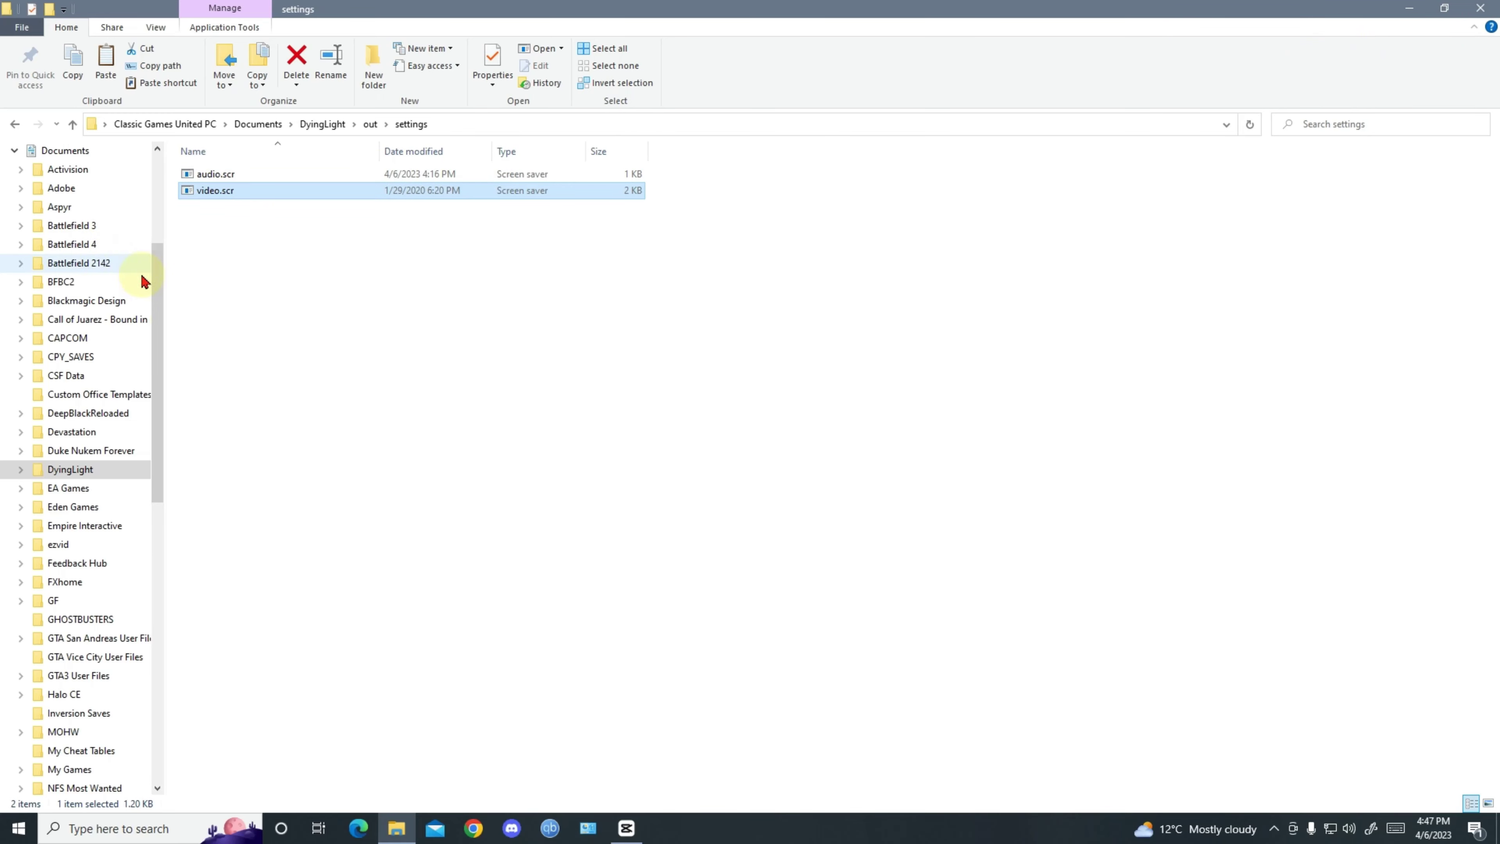
Step: Copy video.scr from Downloads > CLASSIC GAME UNITED CONFIG FILES > 800x600
{"action": "left_click_drag", "start_coordinate": [158, 286], "coordinate": [159, 203]}
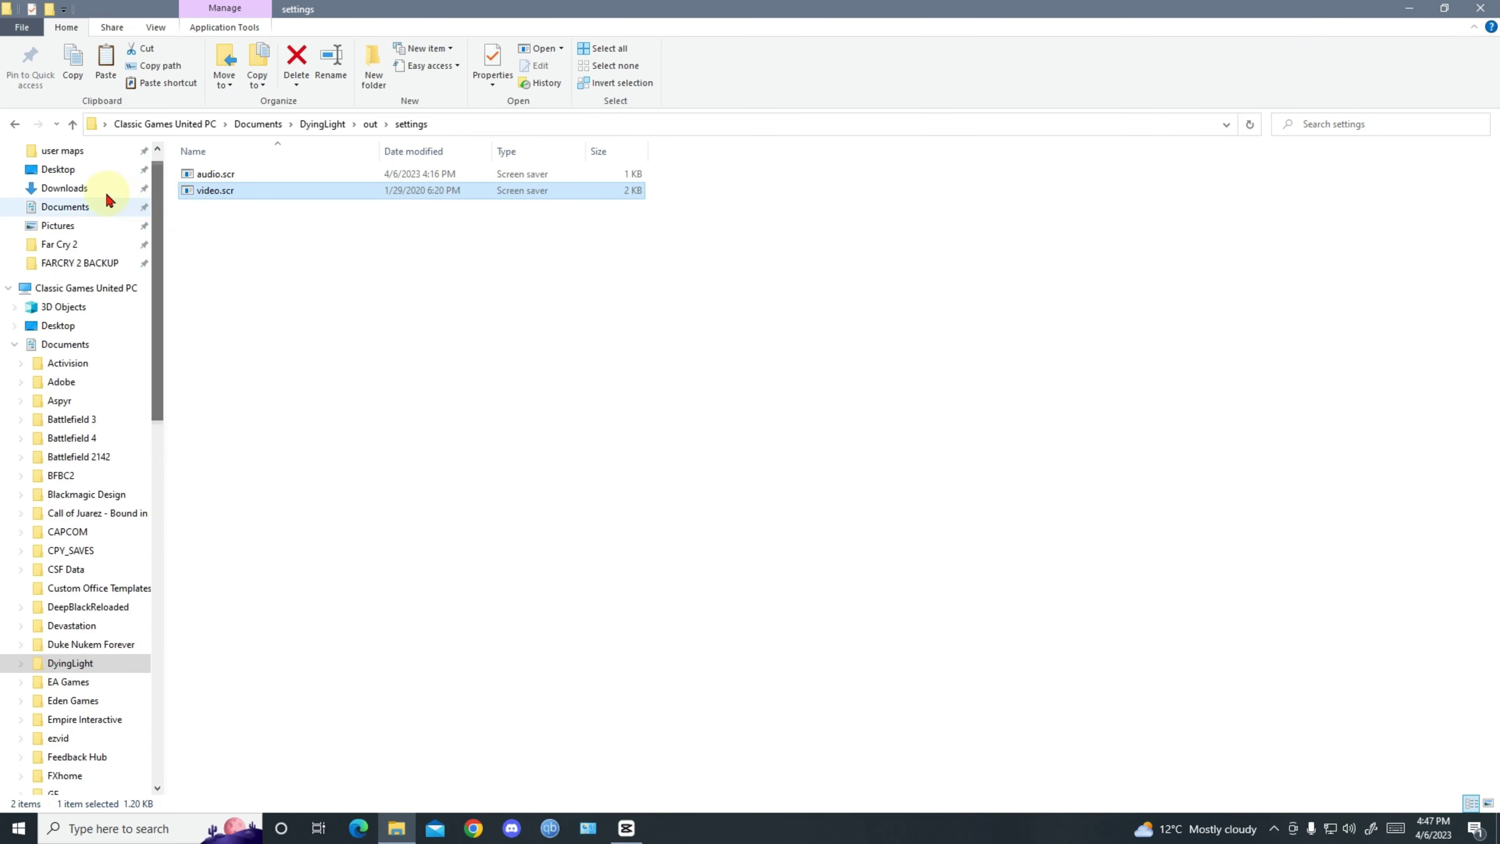
{"action": "left_click", "coordinate": [87, 188]}
{"action": "double_click", "coordinate": [294, 194]}
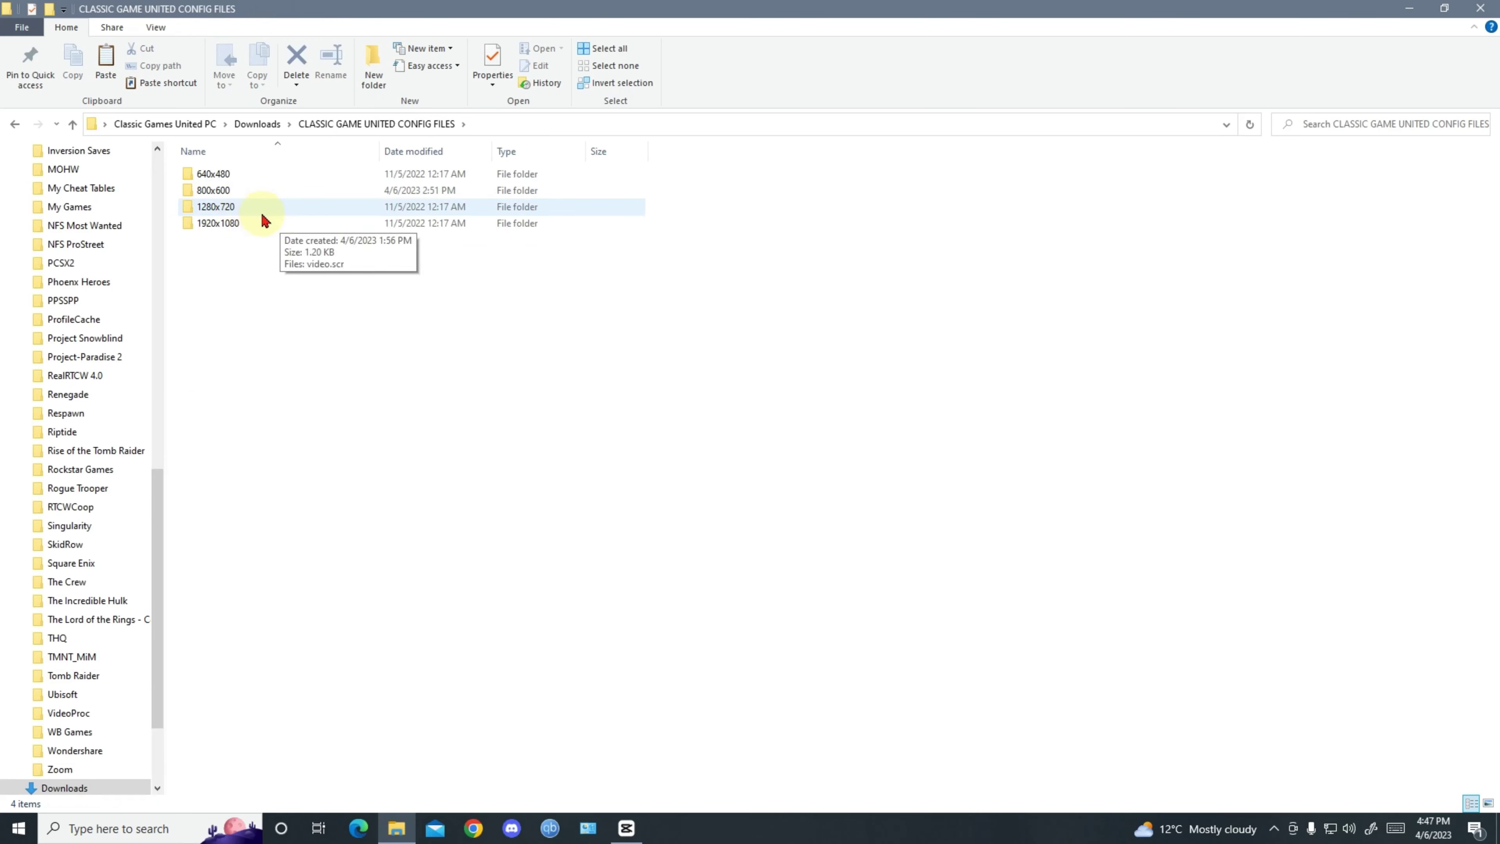
{"action": "double_click", "coordinate": [222, 191]}
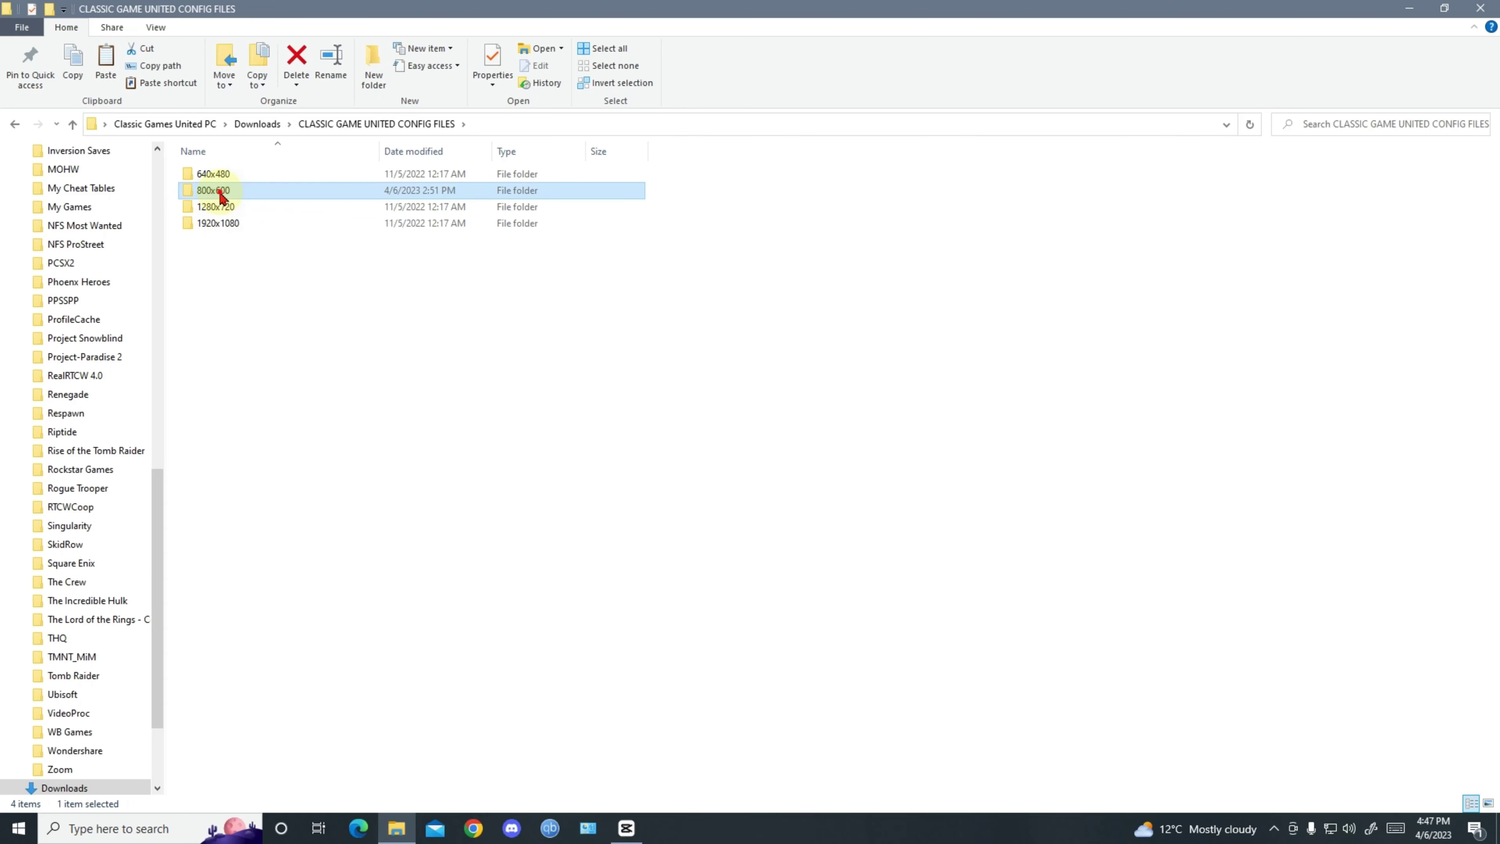
{"action": "left_click", "coordinate": [227, 177]}
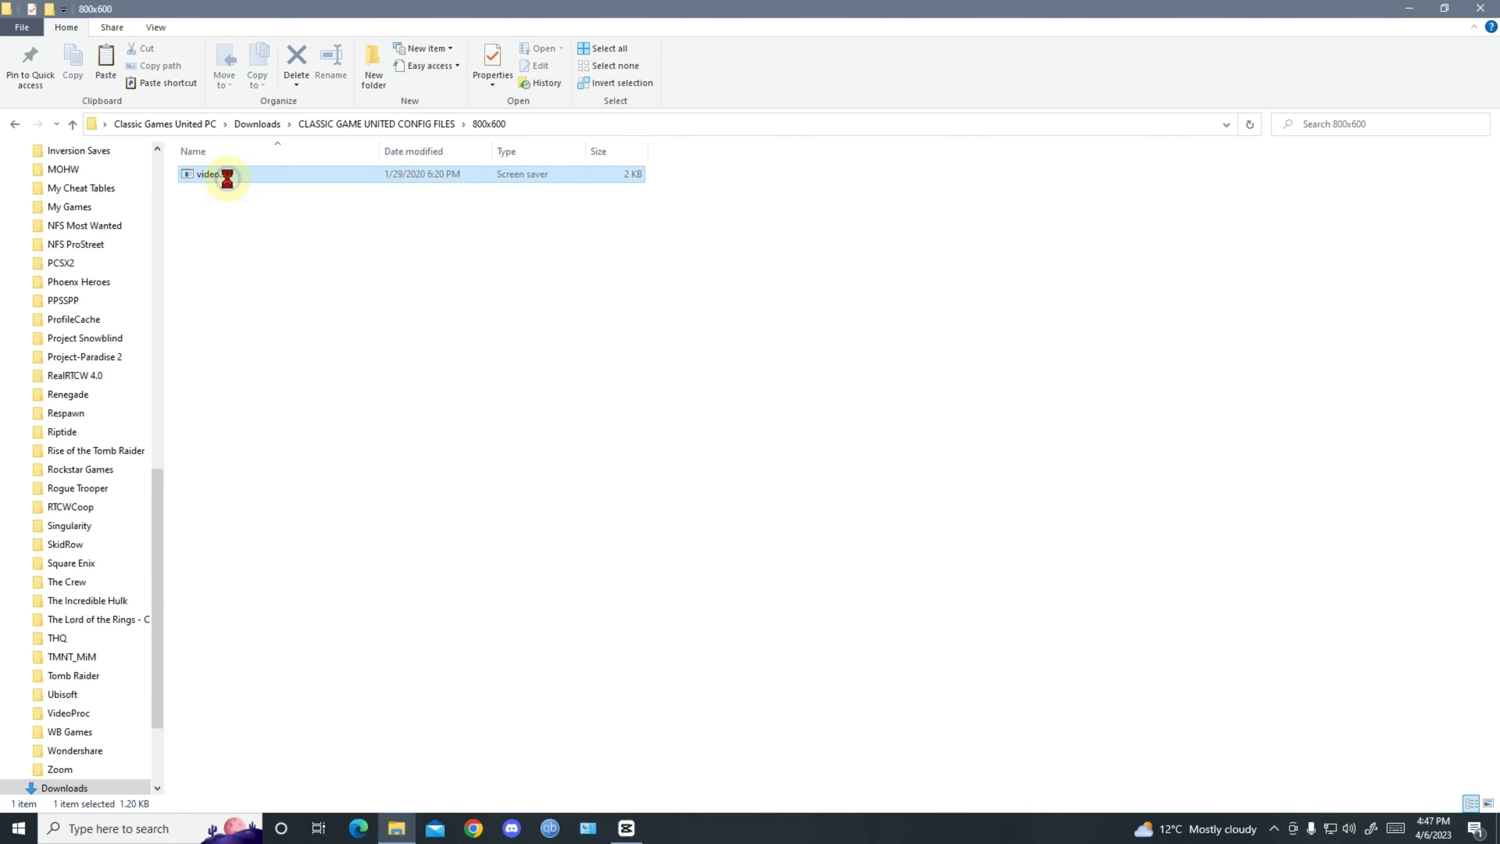
{"action": "right_click", "coordinate": [228, 180]}
{"action": "left_click", "coordinate": [279, 568]}
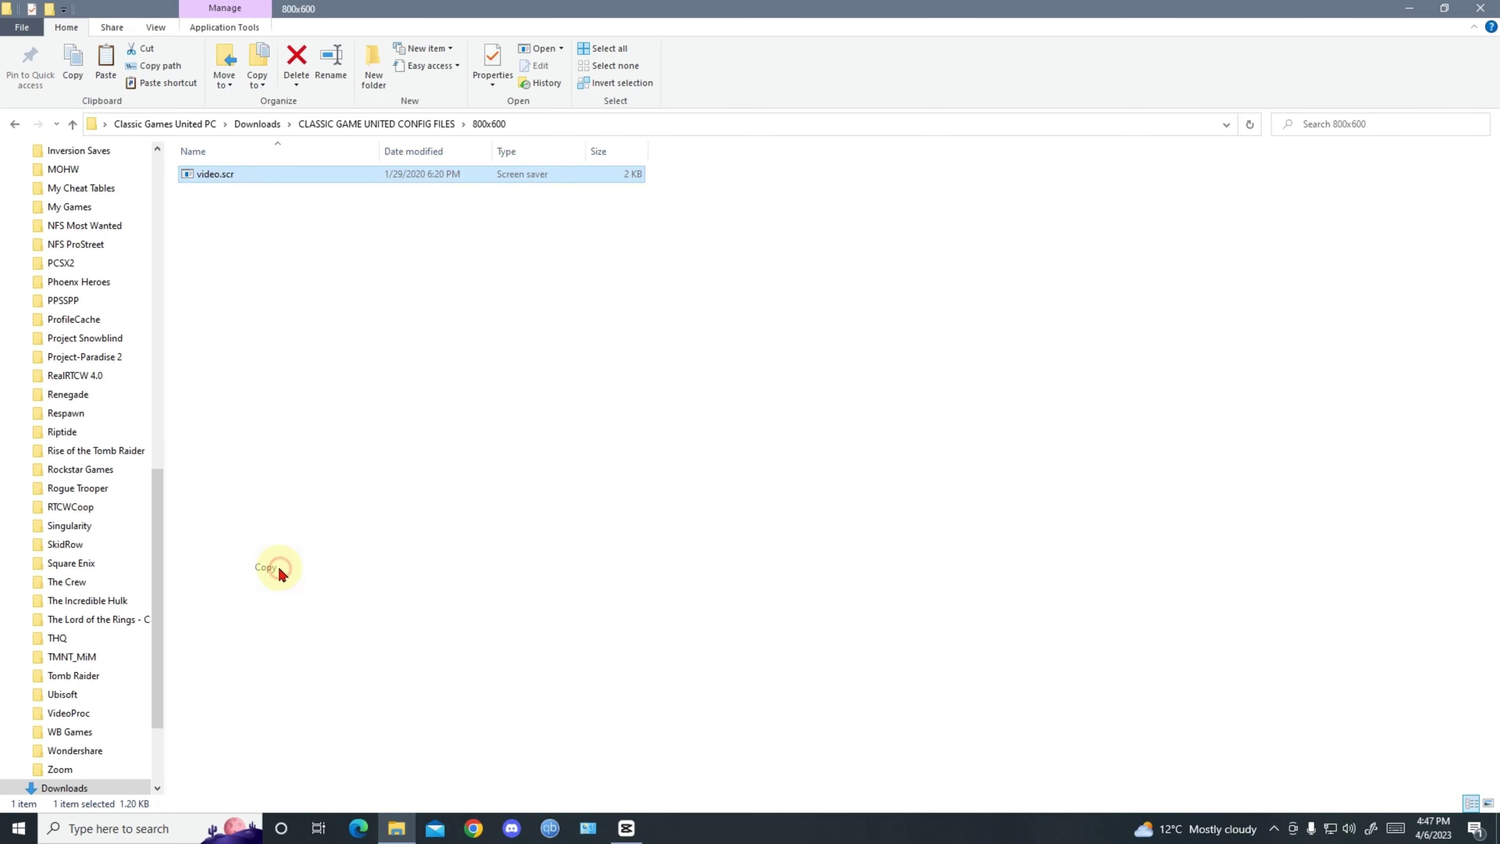
Step: Return to Documents > DyingLight > out > settings
{"action": "left_click_drag", "start_coordinate": [157, 485], "coordinate": [157, 195]}
{"action": "left_click", "coordinate": [86, 325]}
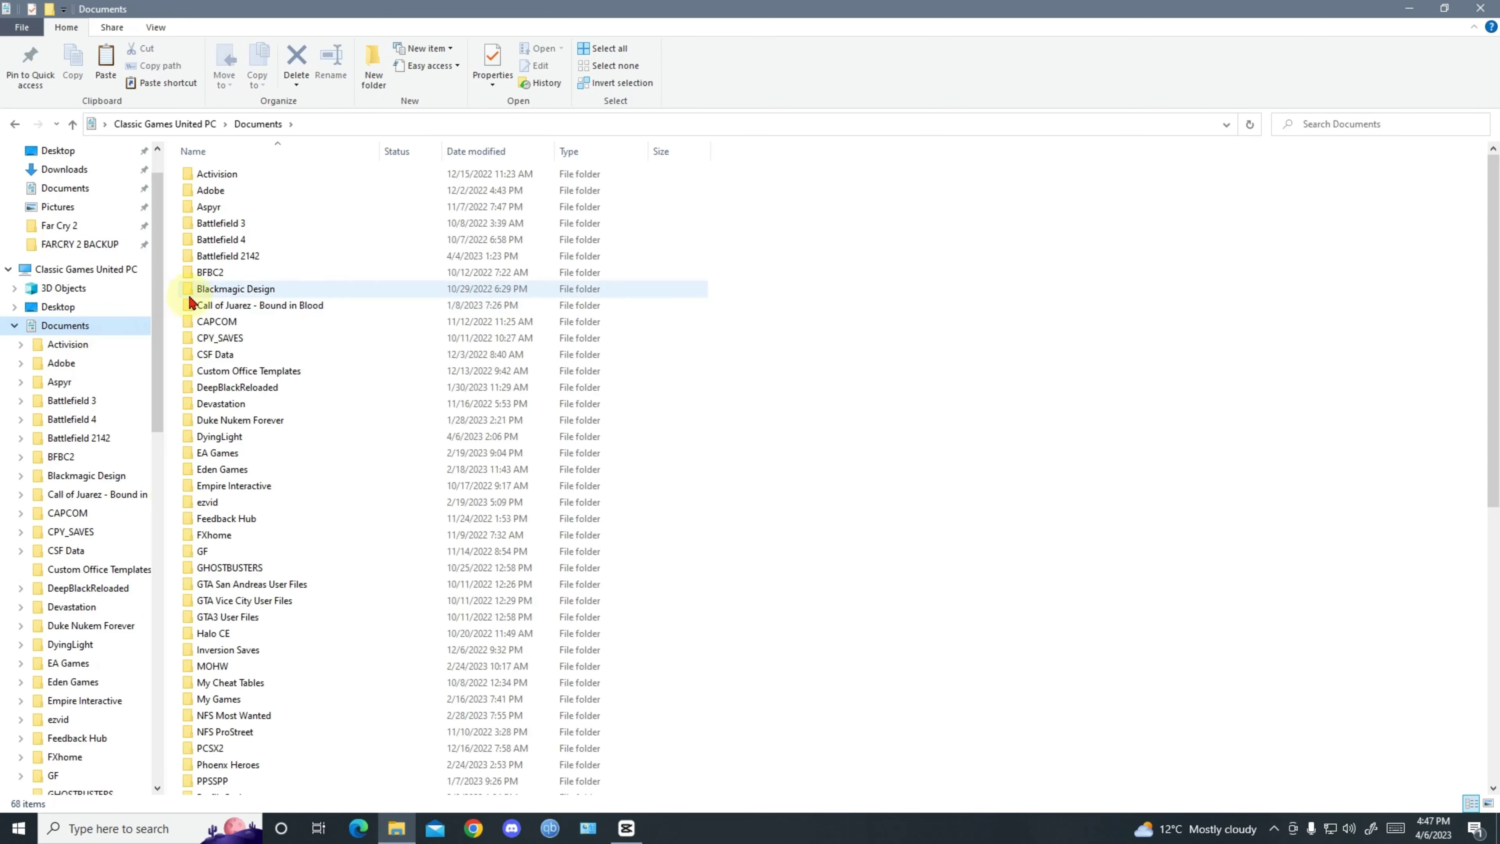
{"action": "double_click", "coordinate": [231, 435]}
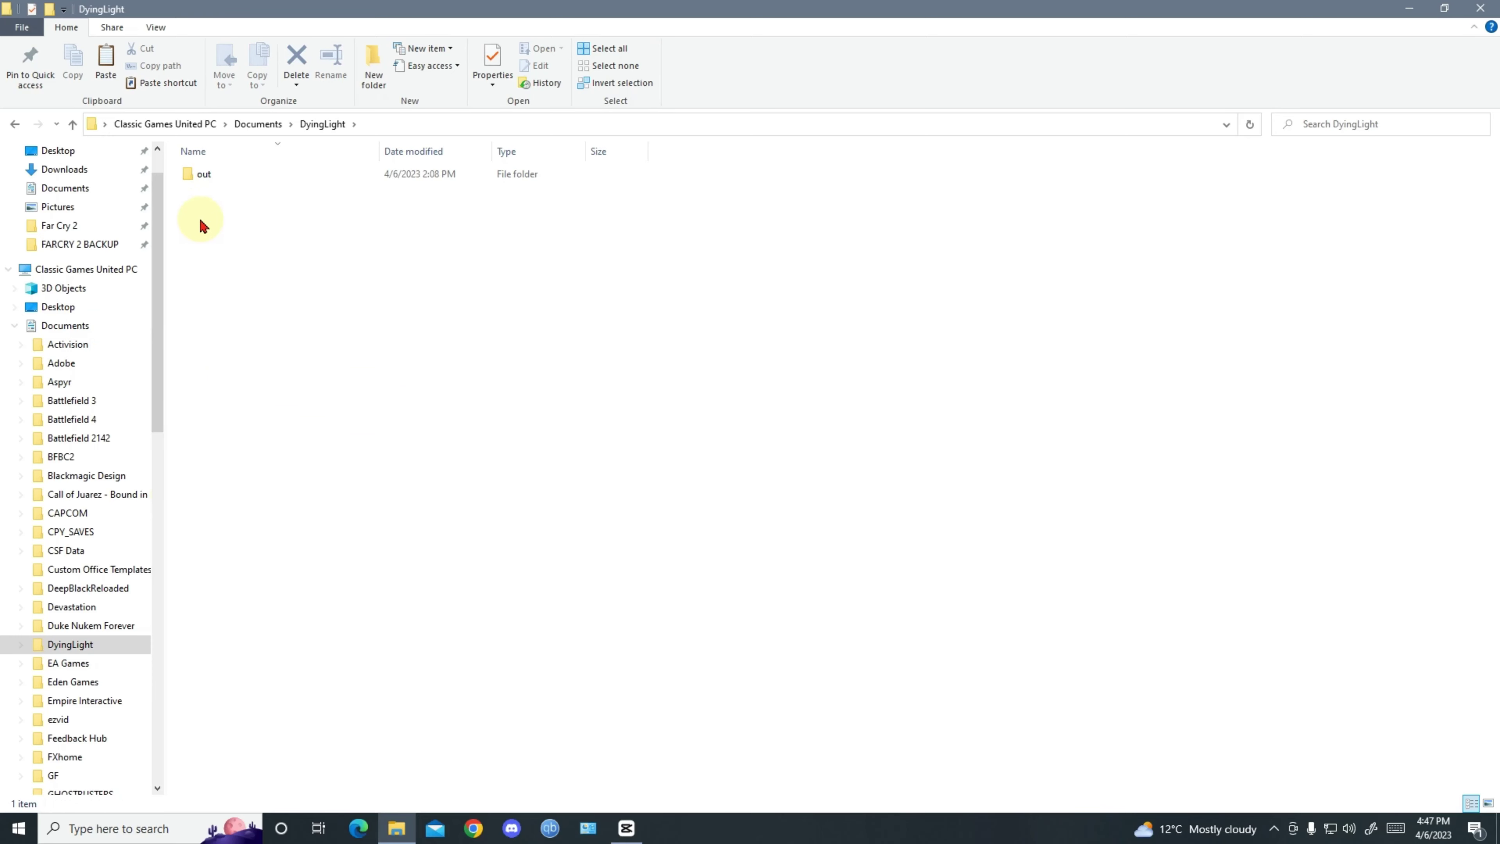
{"action": "left_click", "coordinate": [206, 180]}
{"action": "double_click", "coordinate": [206, 180]}
{"action": "double_click", "coordinate": [227, 223]}
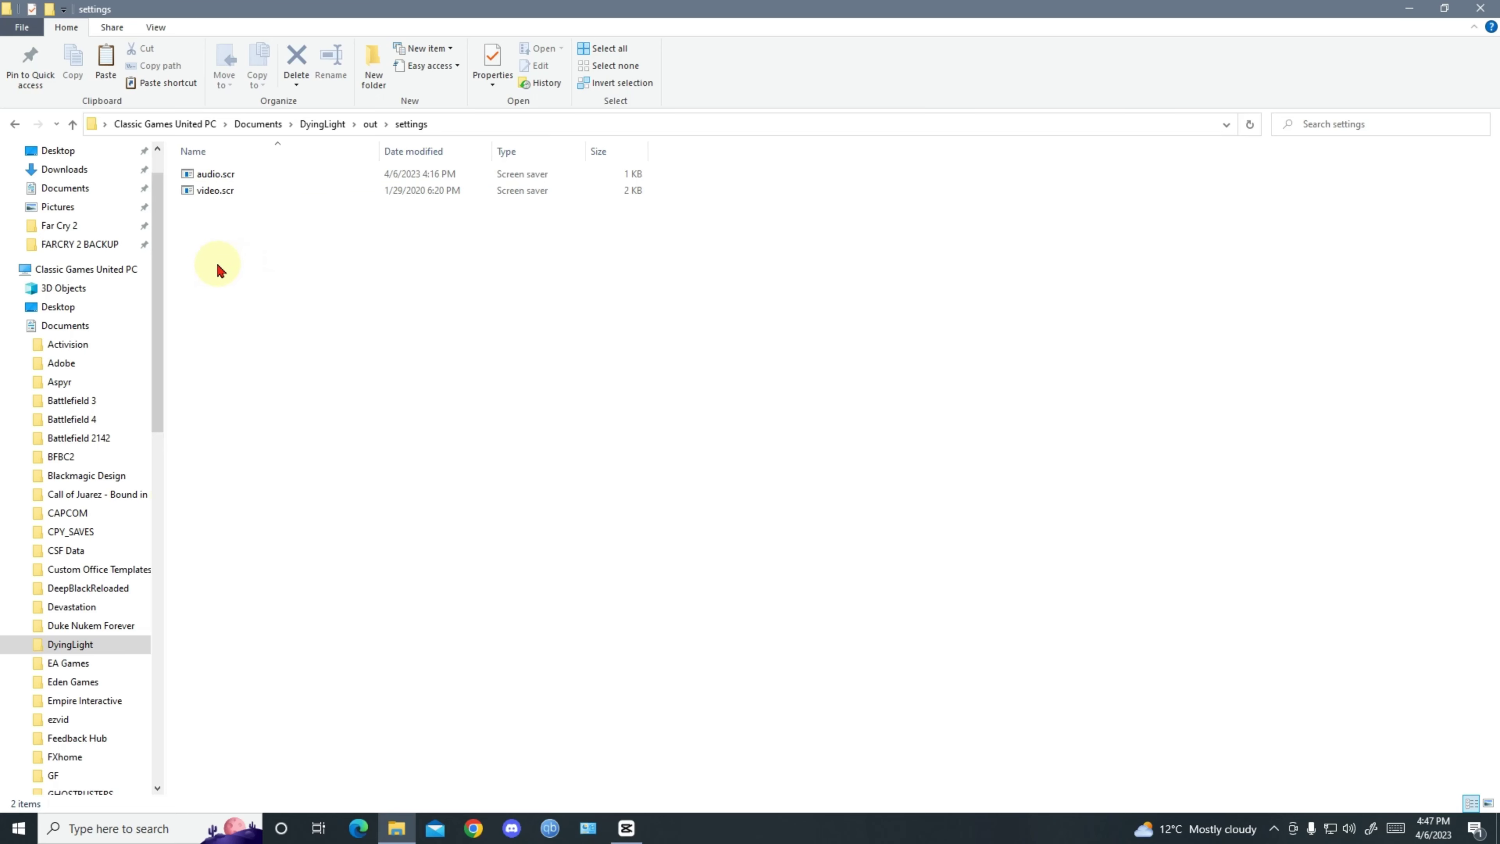
Step: Close File Explorer, run Borderless Gaming as administrator, and select the Dying Light favorite
{"action": "left_click", "coordinate": [1476, 15]}
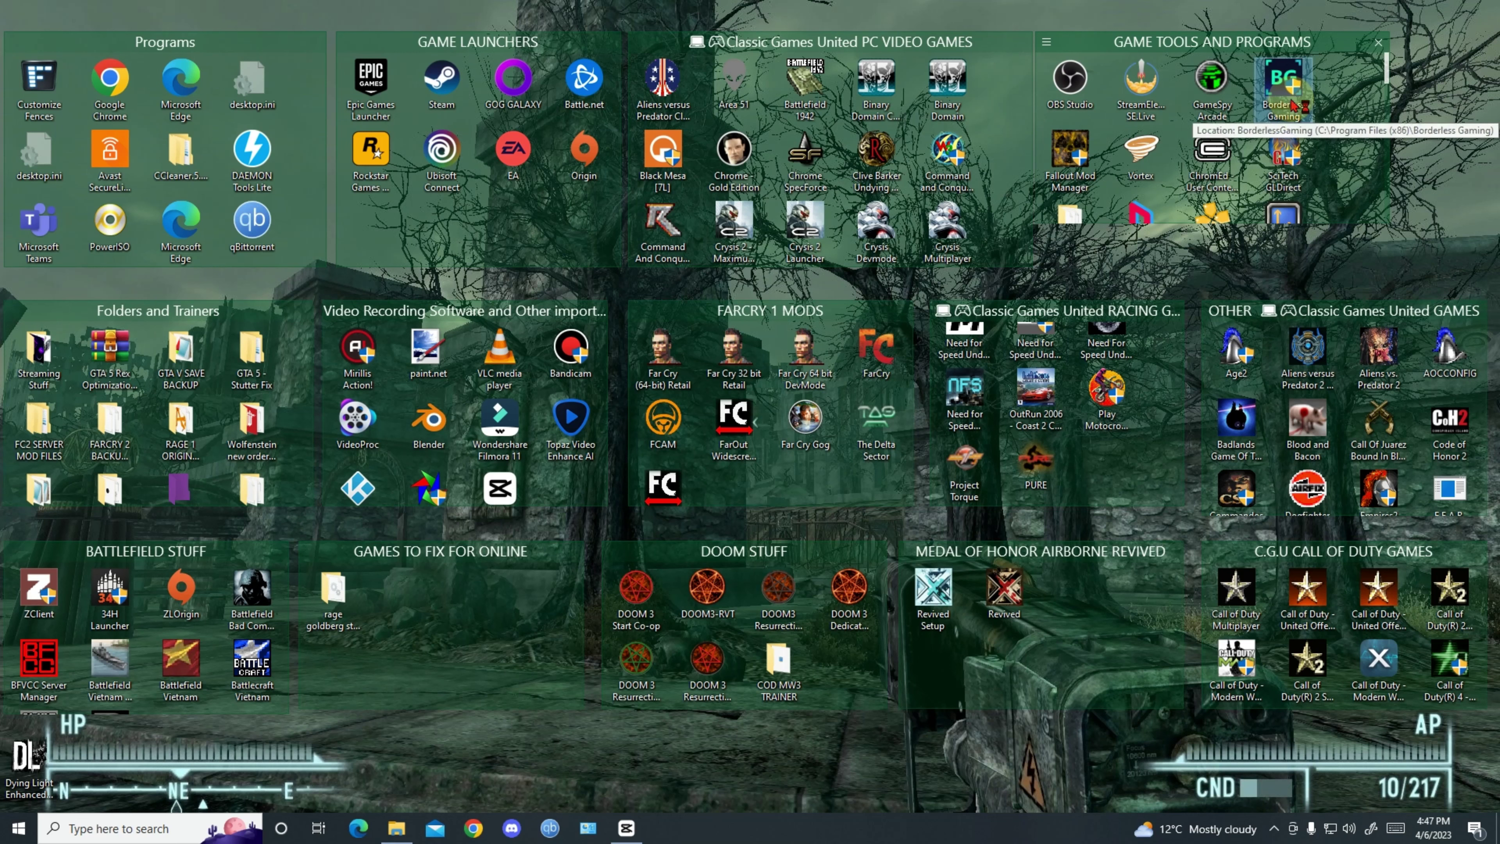
{"action": "double_click", "coordinate": [1291, 106]}
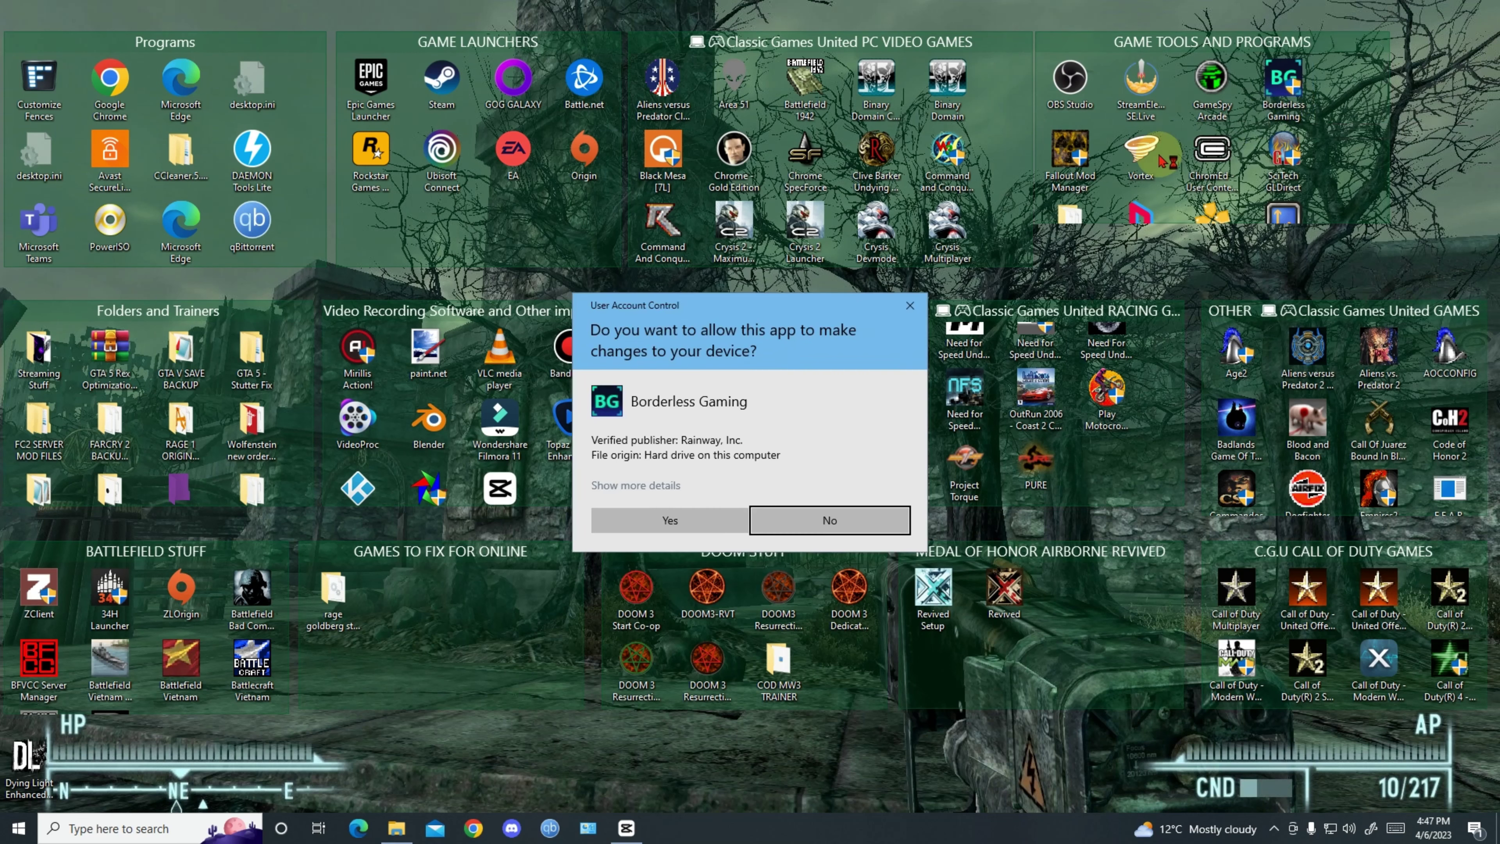
{"action": "left_click", "coordinate": [702, 521]}
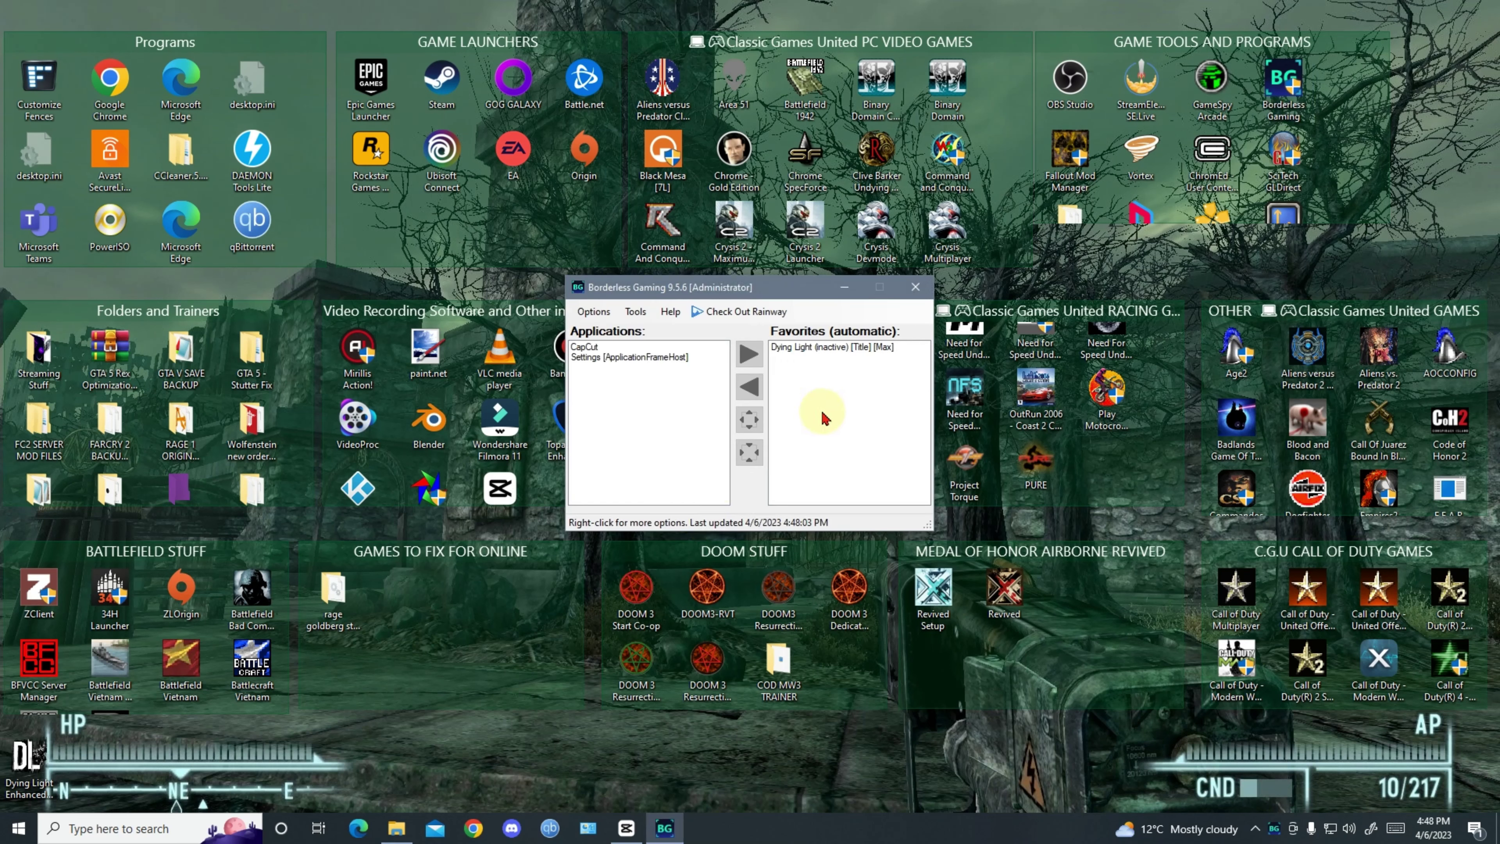
{"action": "left_click", "coordinate": [801, 347]}
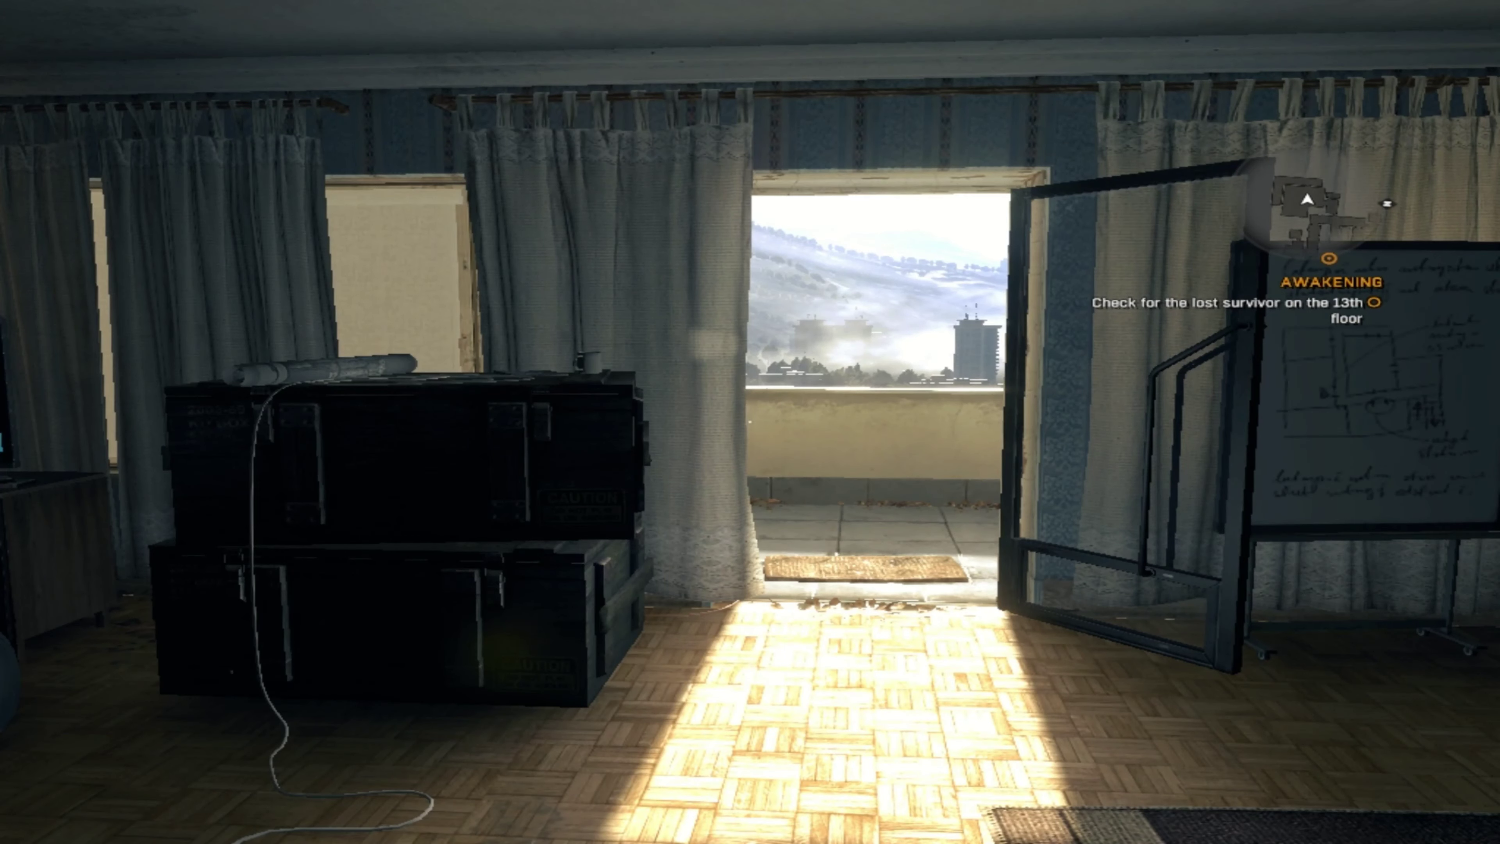
Step: Look around the apartment in first person with the 13th-floor survivor objective showing
{"action": "mouse_move", "coordinate": [750, 421]}
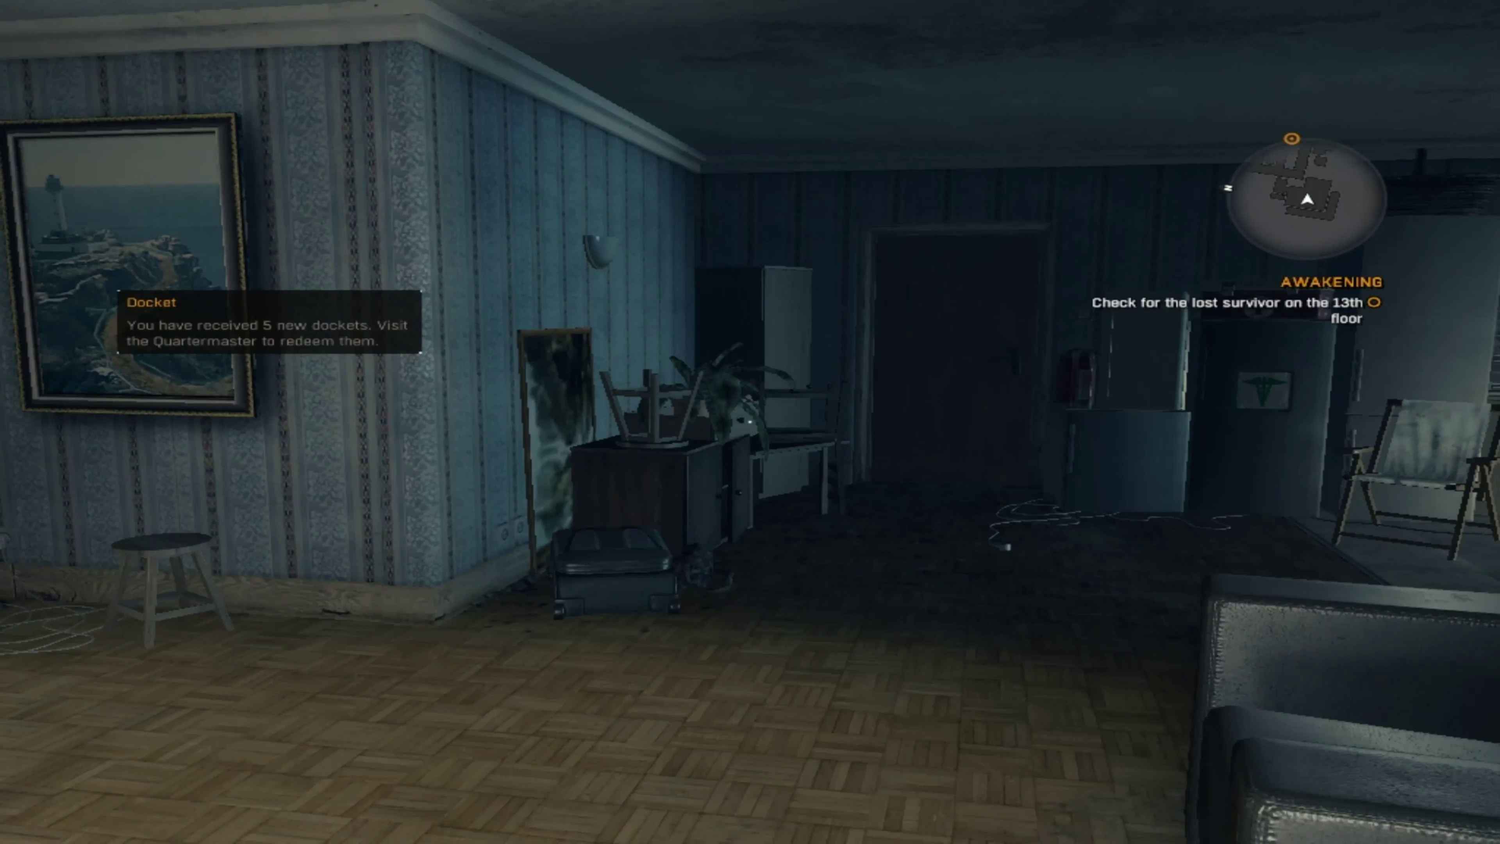